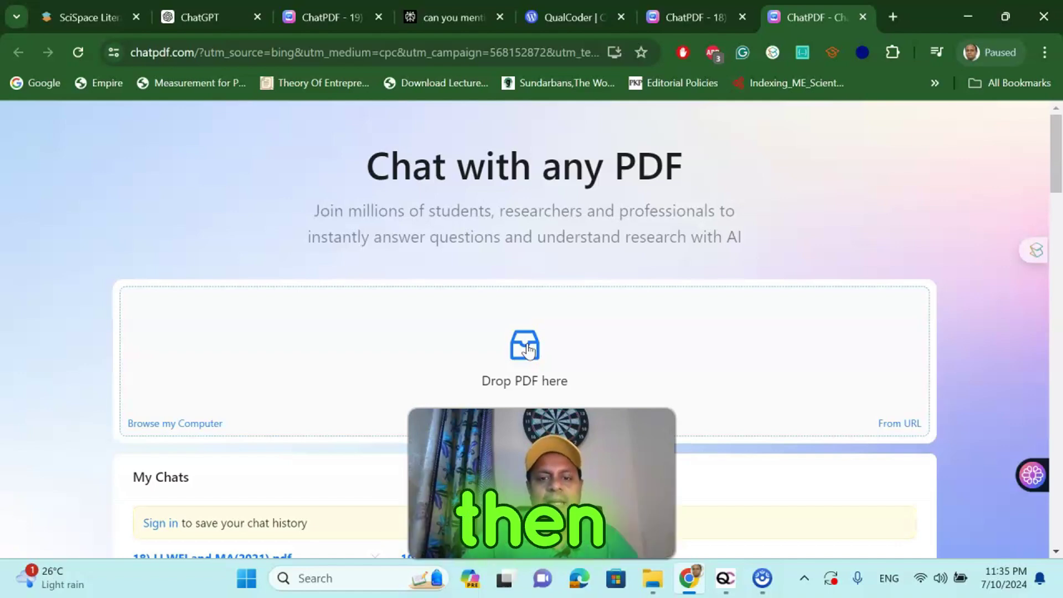
# Browse ChatPDF's file picker to Downloads > My_paper_meta > Correlation folder
pyautogui.click(528, 350)
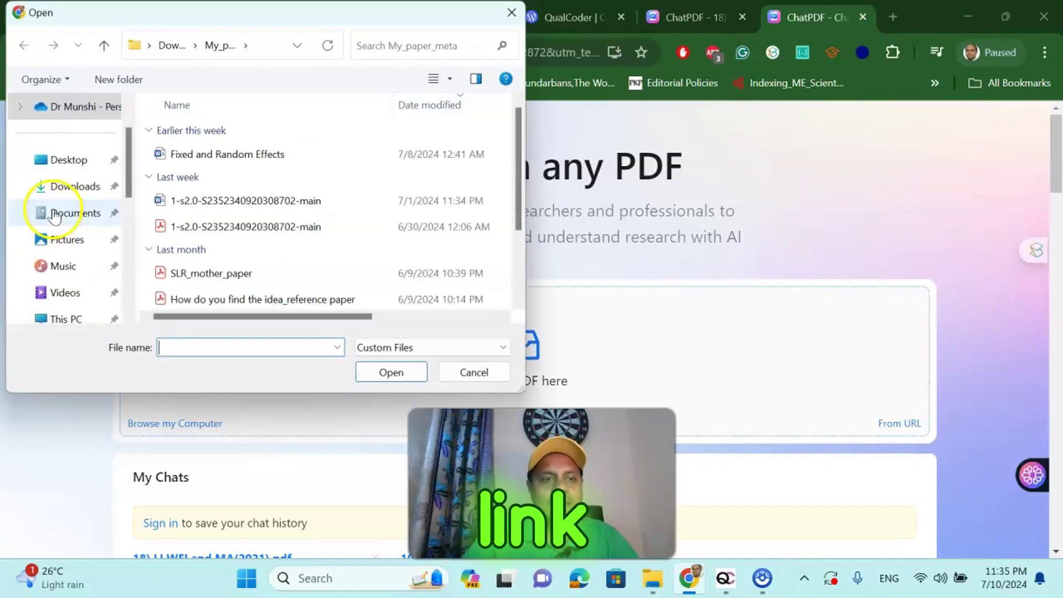
pyautogui.click(72, 186)
pyautogui.scroll(3, 251, 191)
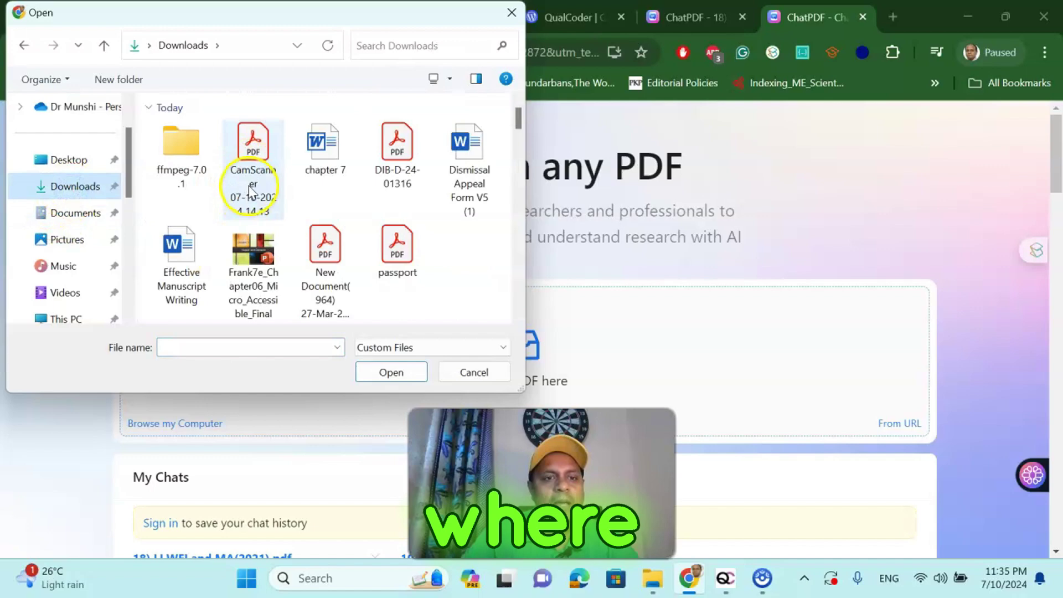
pyautogui.scroll(-5, 251, 191)
pyautogui.doubleClick(185, 166)
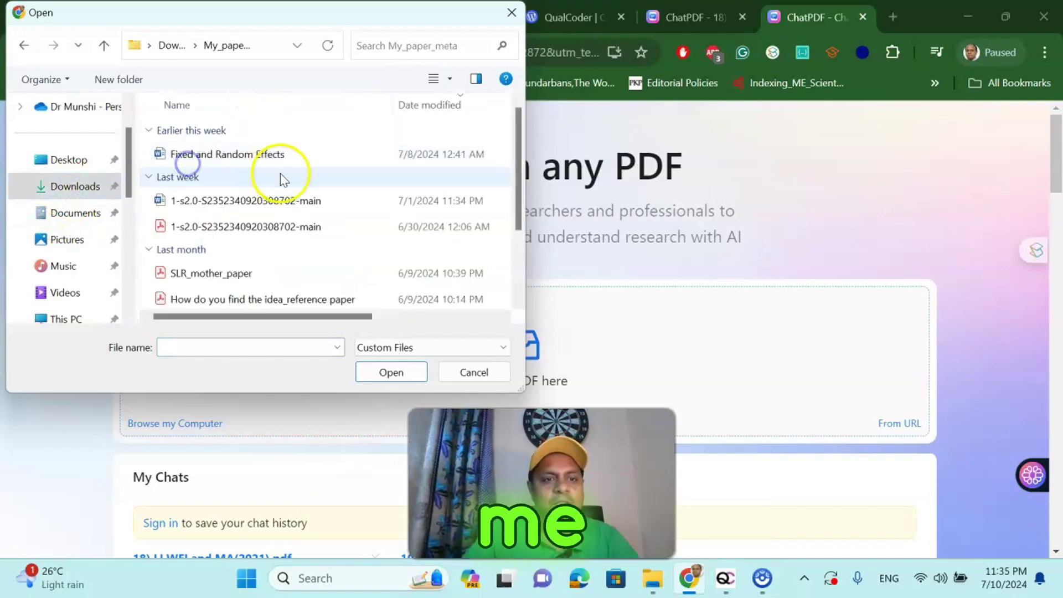
pyautogui.scroll(-2, 279, 183)
pyautogui.doubleClick(230, 293)
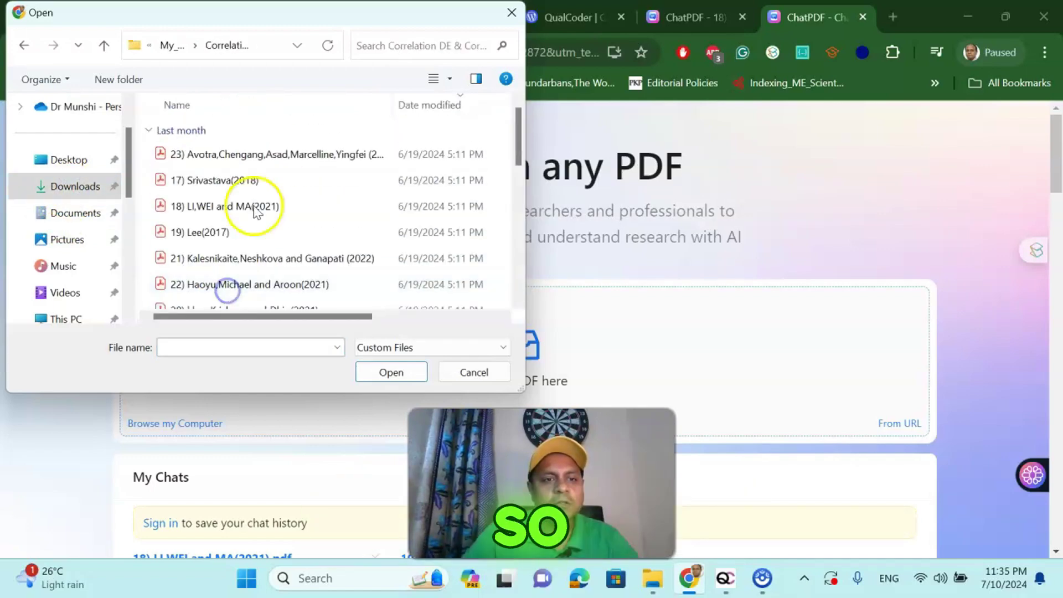
pyautogui.scroll(-6, 266, 166)
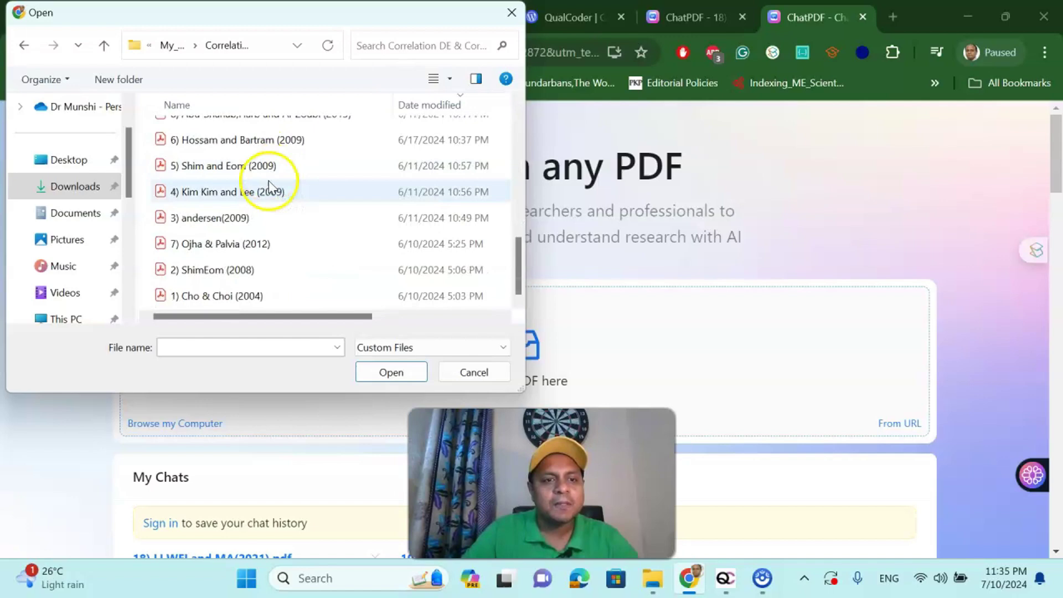
pyautogui.scroll(6, 268, 188)
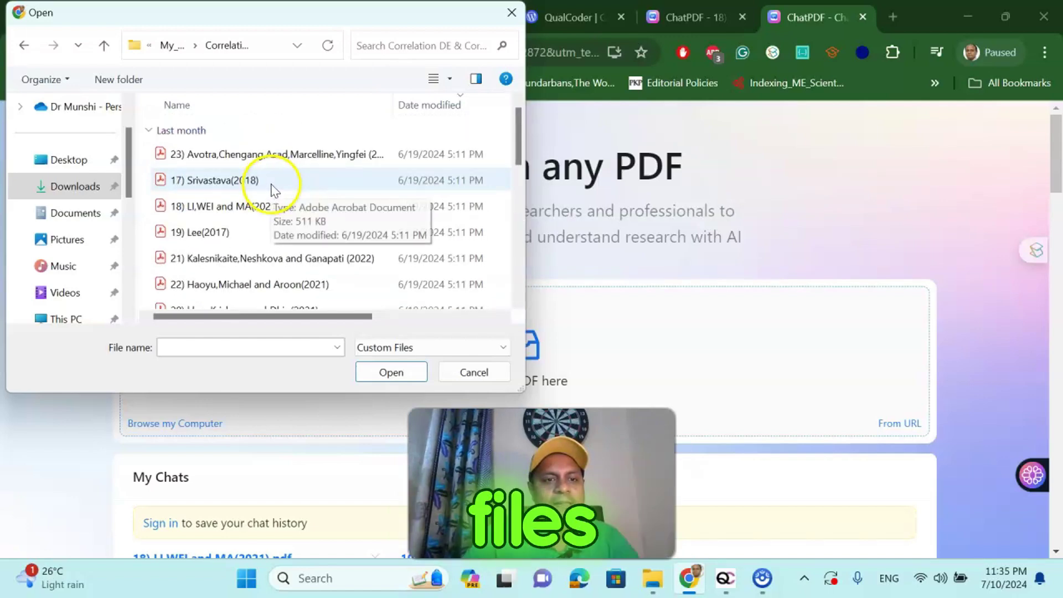
pyautogui.scroll(-1, 274, 190)
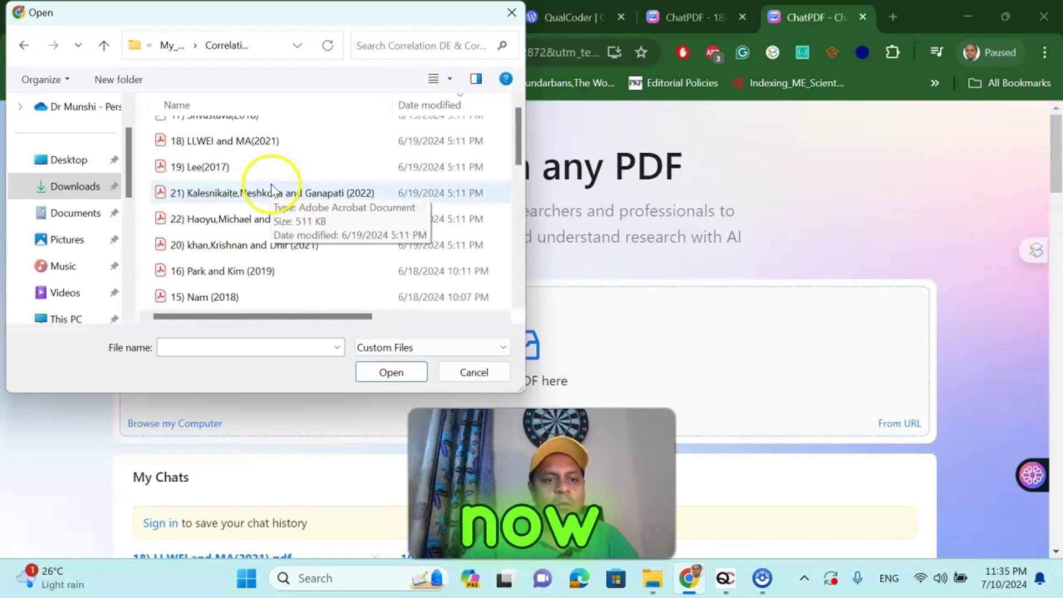
# Select 22) Haoyu,Michael and Aroon(2021) and open it for upload
pyautogui.click(261, 221)
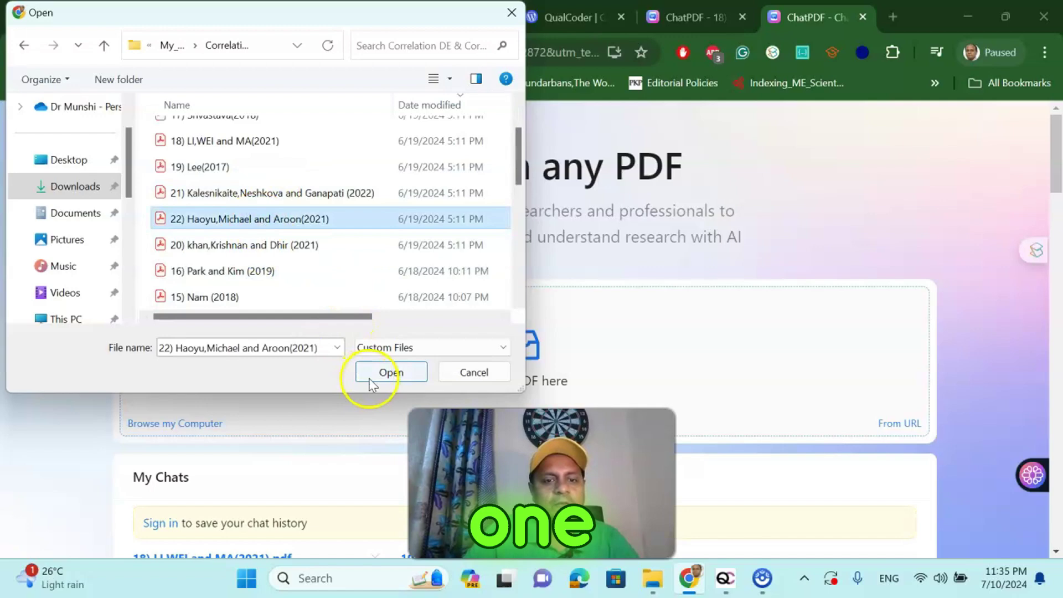
pyautogui.click(383, 373)
pyautogui.scroll(-3, 634, 294)
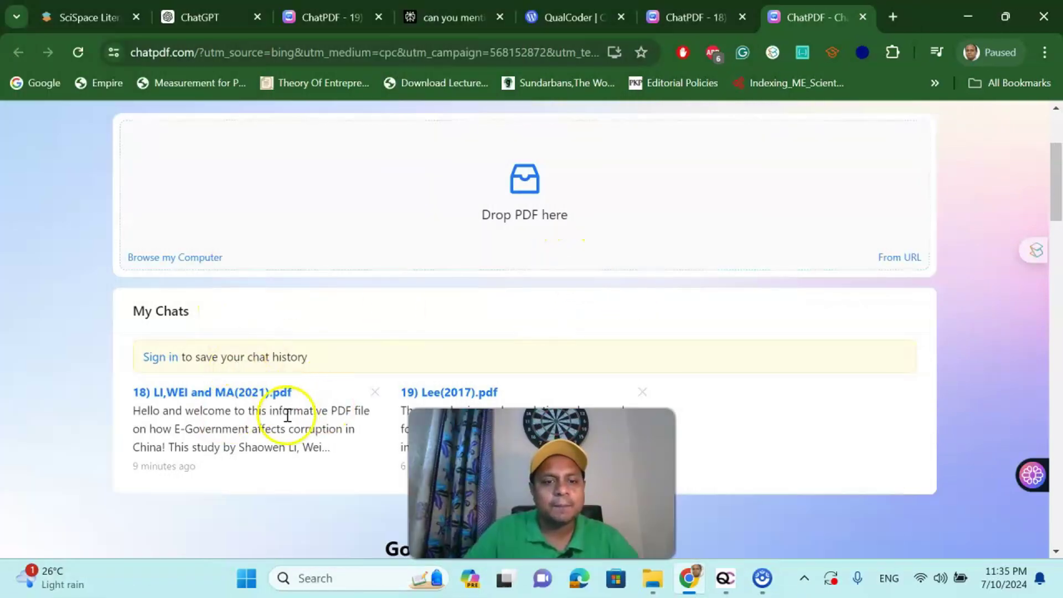
pyautogui.scroll(-3, 287, 415)
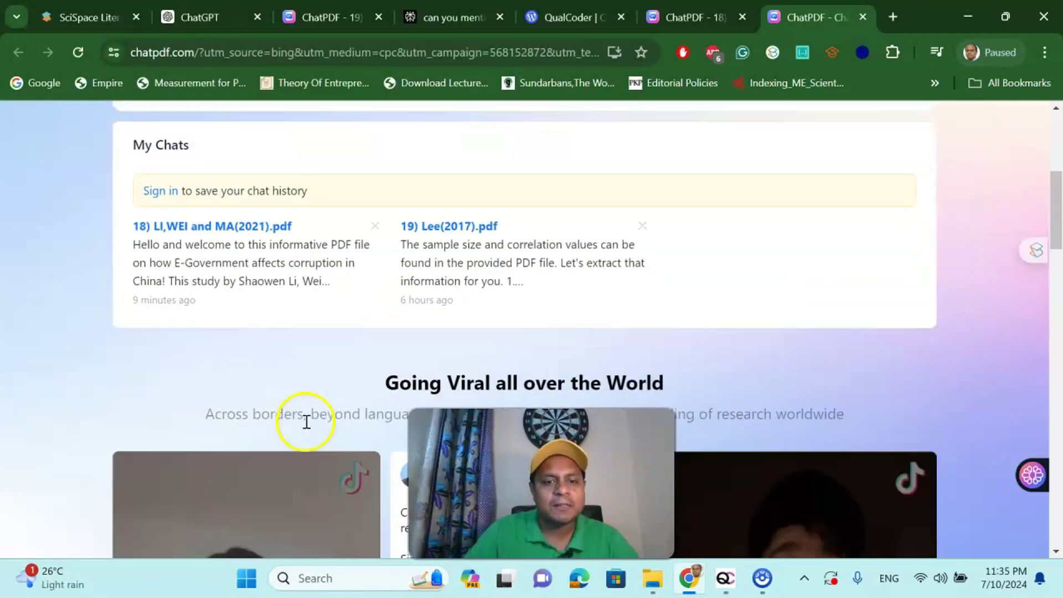
# Open the 19) Lee(2017).pdf chat and read its answer: 170 countries, CPI–EGDI correlation 0.766
pyautogui.click(448, 227)
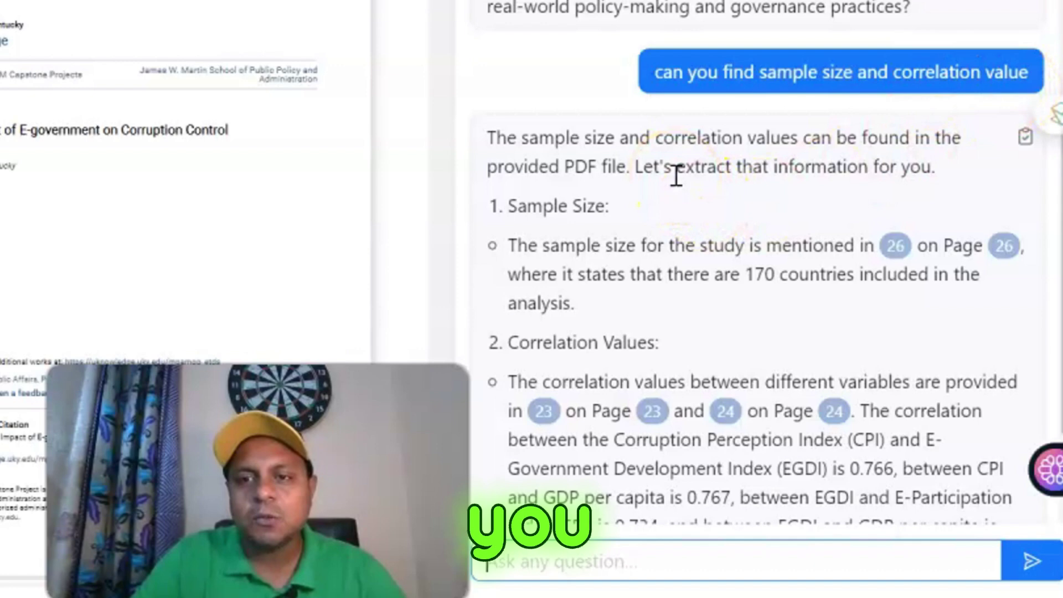
pyautogui.scroll(-3, 676, 172)
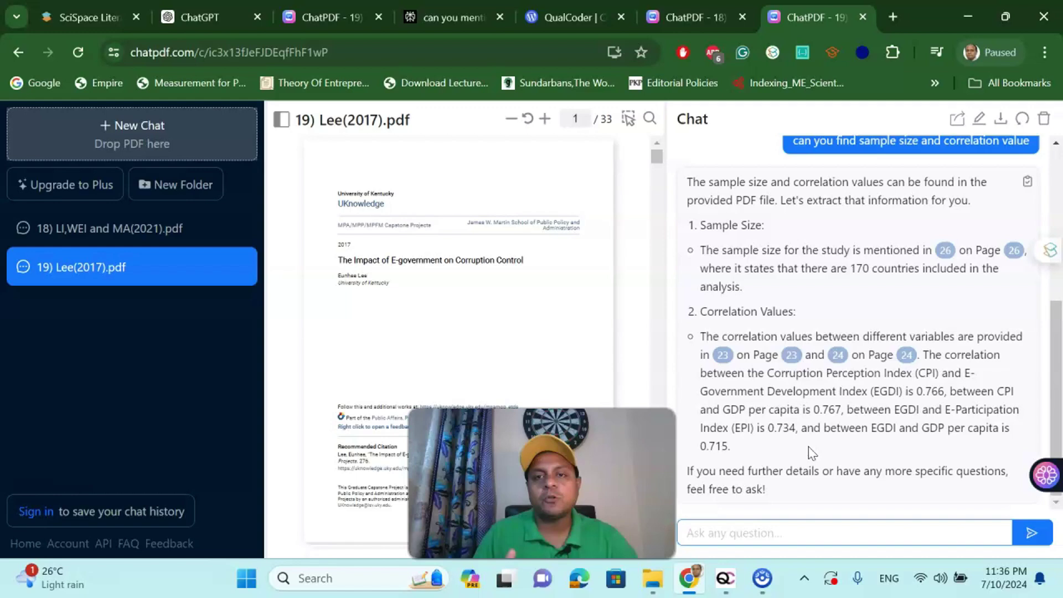
pyautogui.click(384, 327)
pyautogui.click(91, 269)
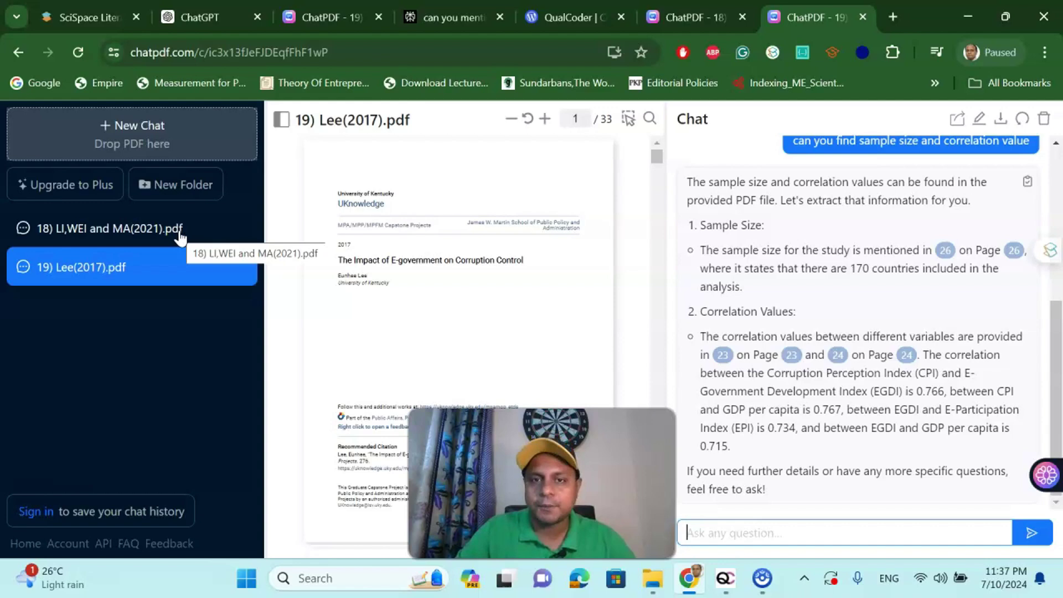
# Switch to the SciSpace Literature Review tab with Ctrl+1
pyautogui.hotkey('ctrl', '1')
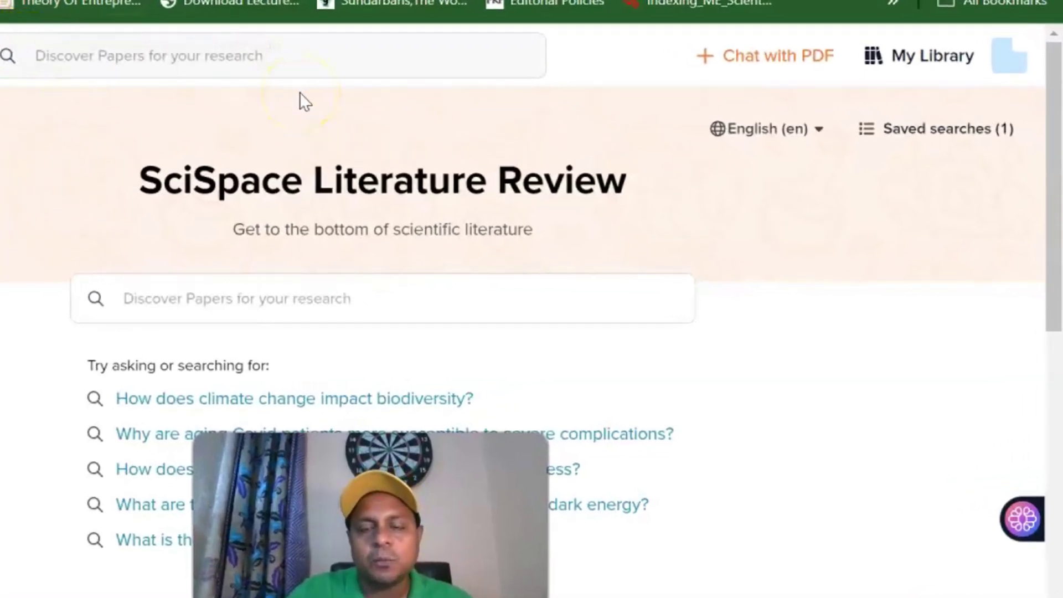
# Upload 22) Haoyu,Michael and Aroon(2021) into untitled-collection-13teyg64 and open it for chatting
pyautogui.click(794, 60)
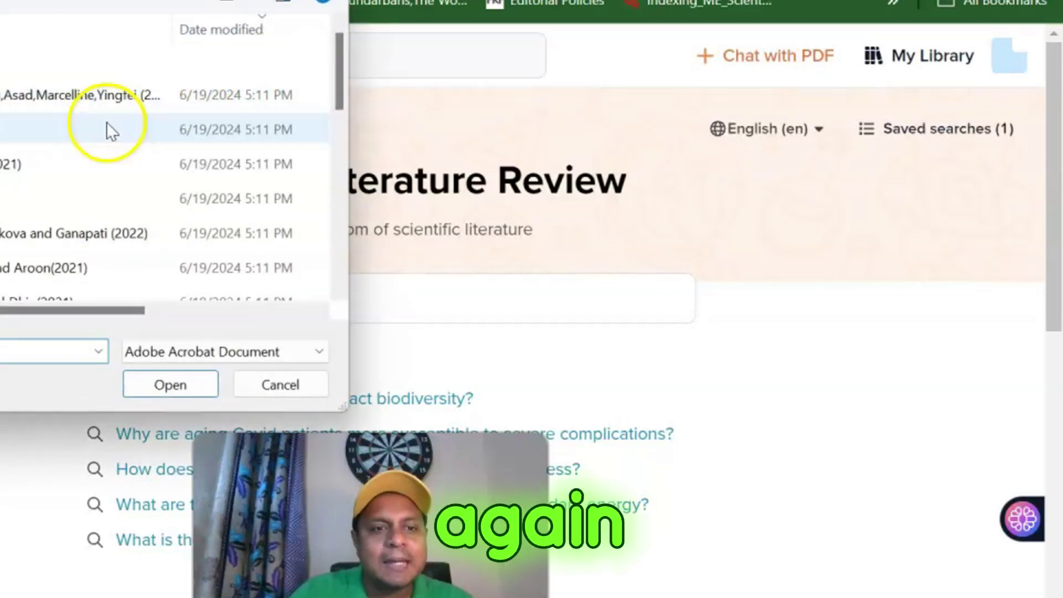
pyautogui.click(75, 268)
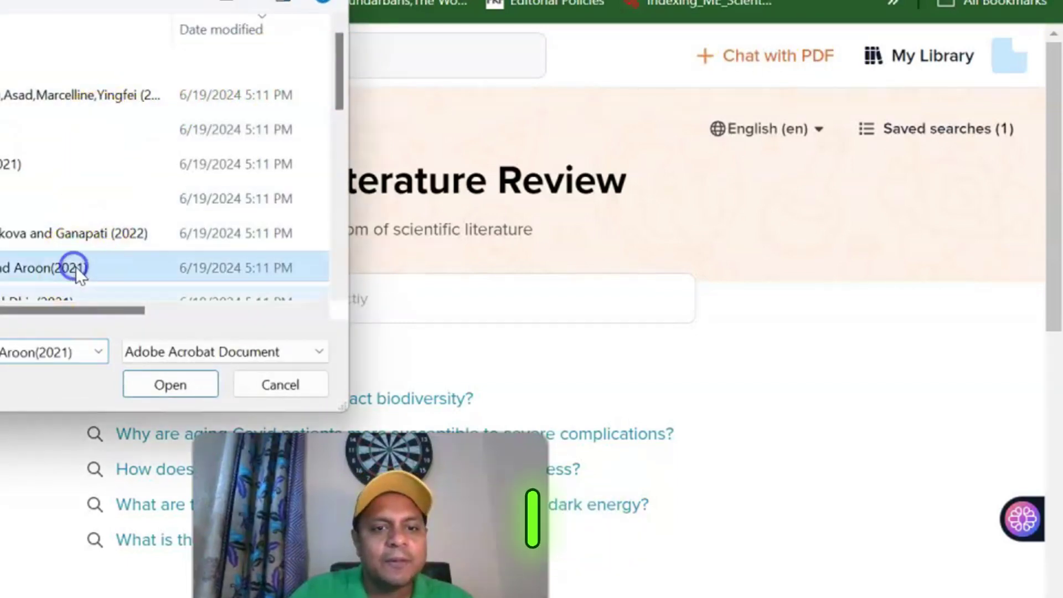
pyautogui.click(189, 387)
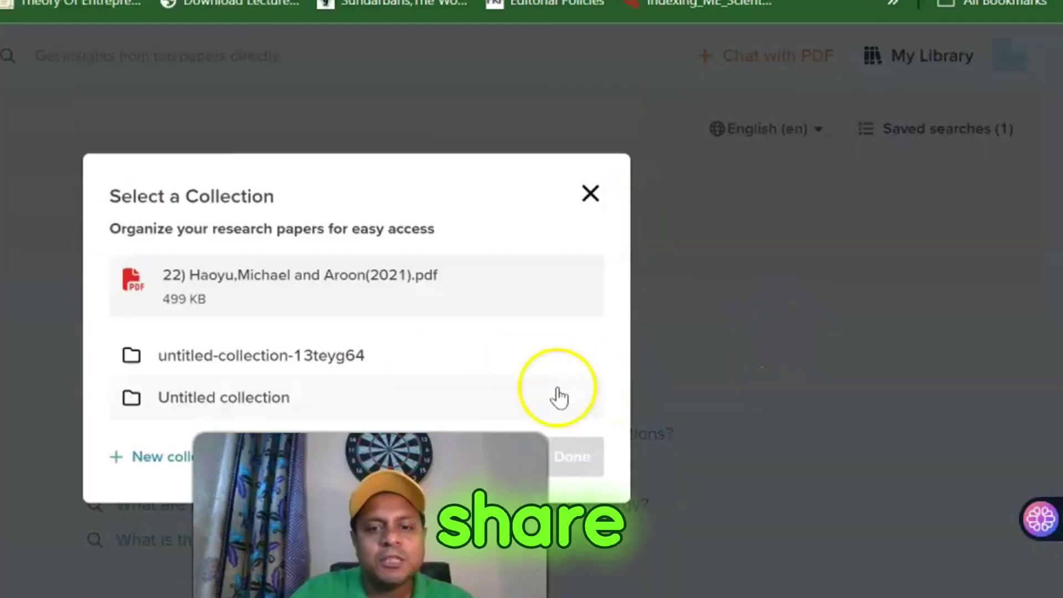
pyautogui.click(208, 356)
pyautogui.click(572, 457)
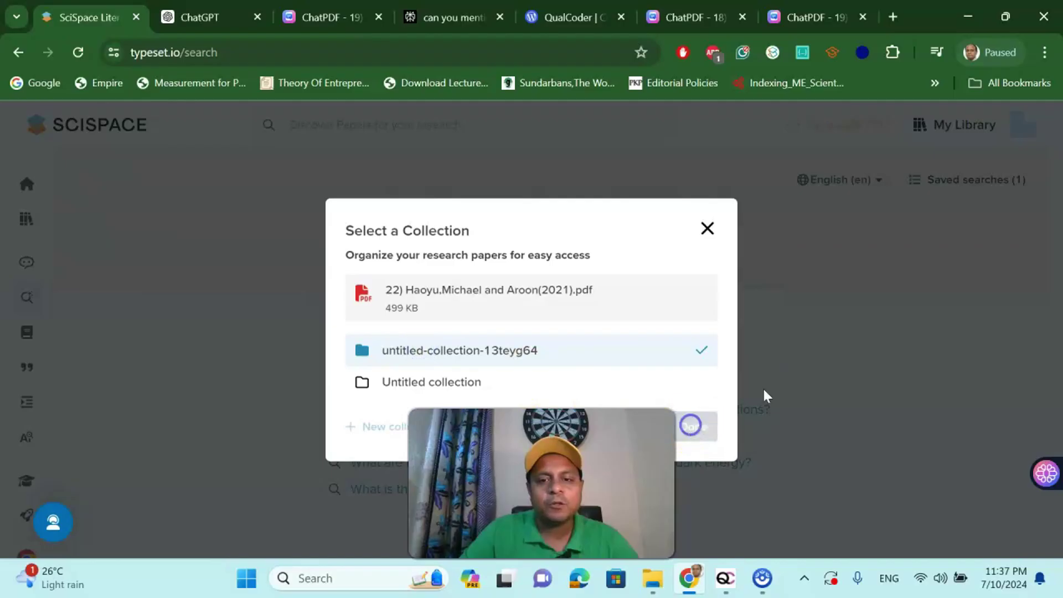
pyautogui.click(846, 354)
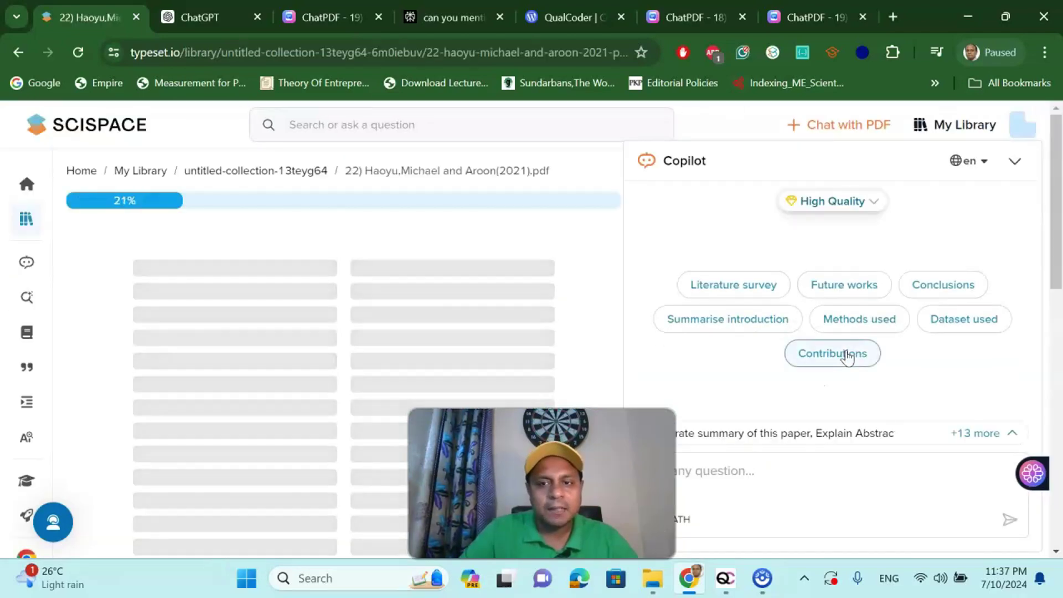
# Ask Copilot 'find out the sample size and correlation value' about the Haoyu paper
pyautogui.click(831, 352)
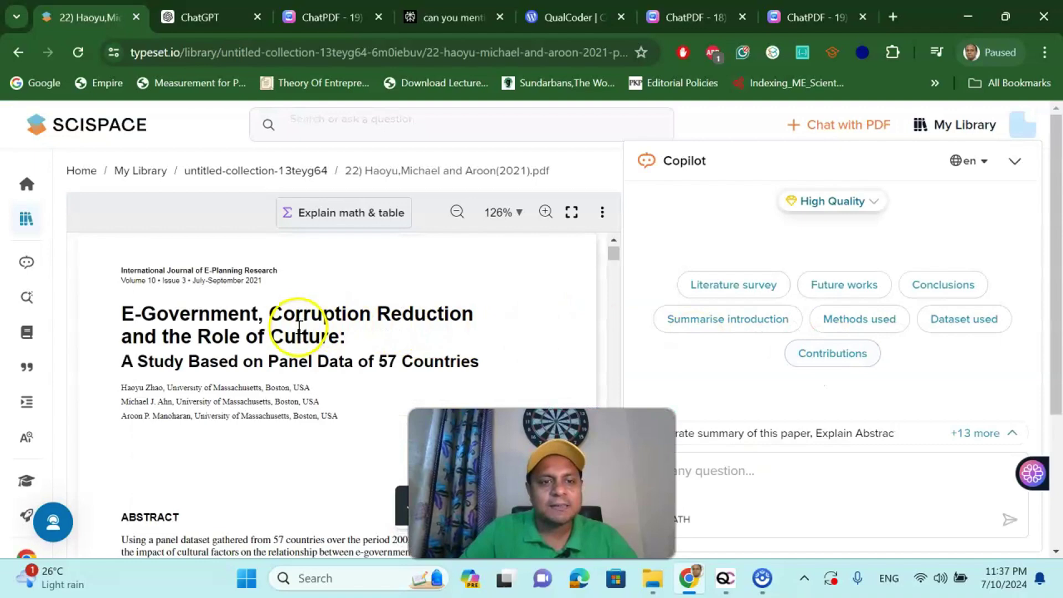
pyautogui.scroll(-2, 249, 299)
pyautogui.scroll(2, 249, 268)
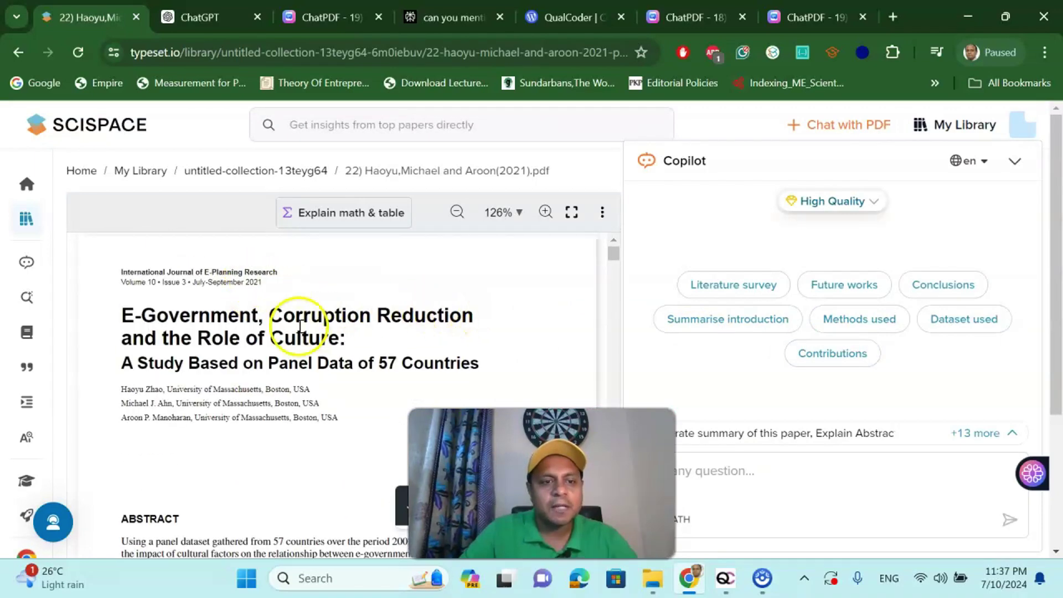
pyautogui.click(760, 466)
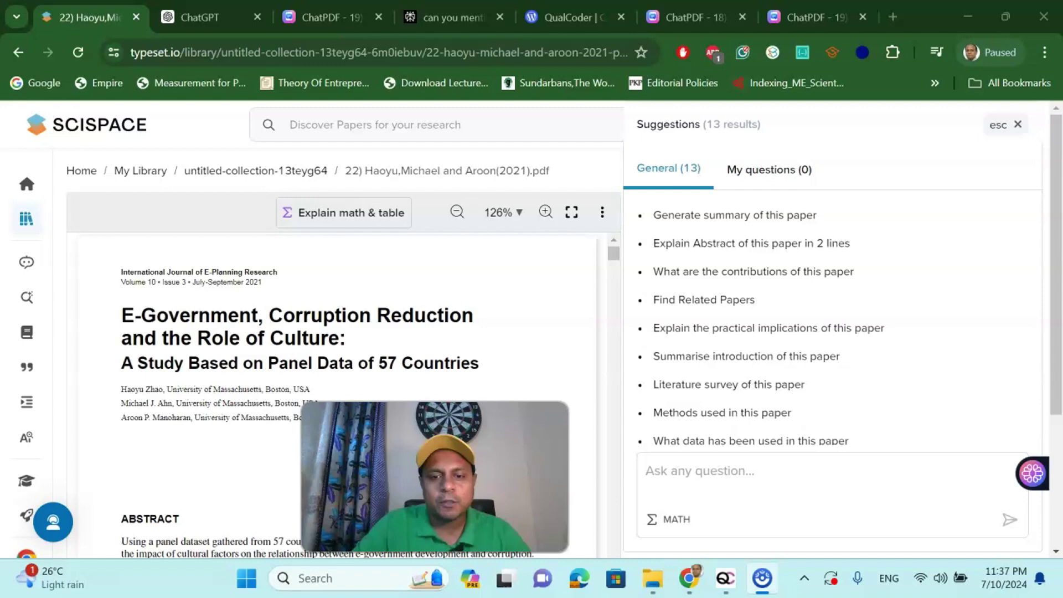
pyautogui.click(700, 476)
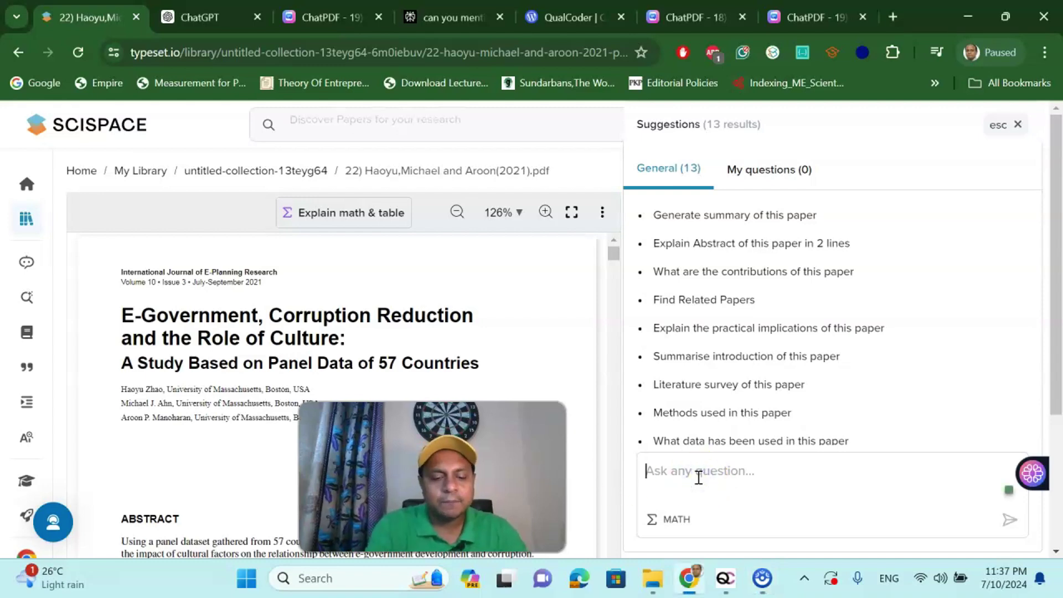
pyautogui.write('find out th')
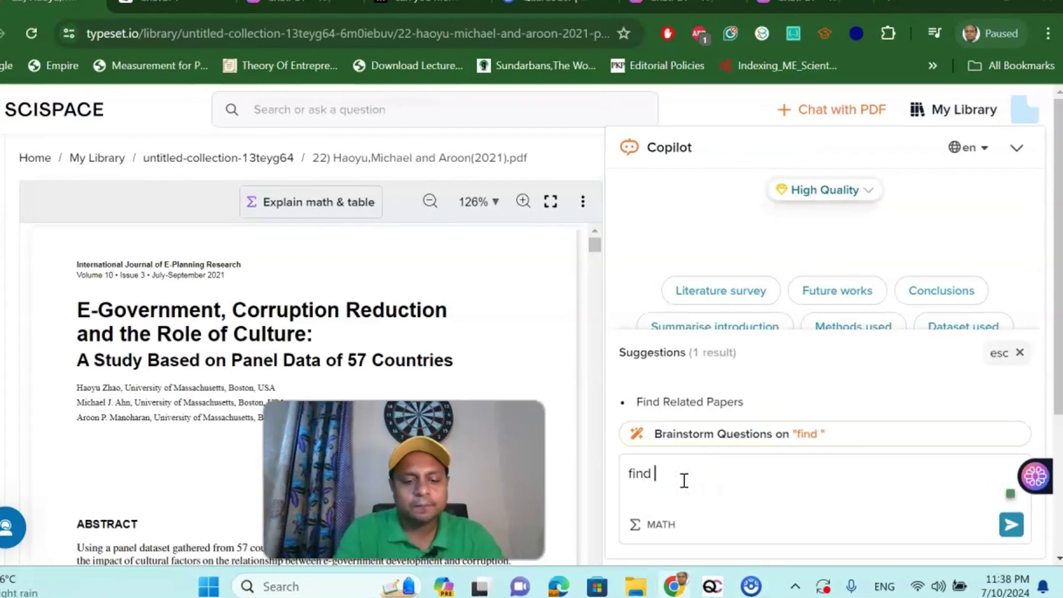
pyautogui.write('e samp')
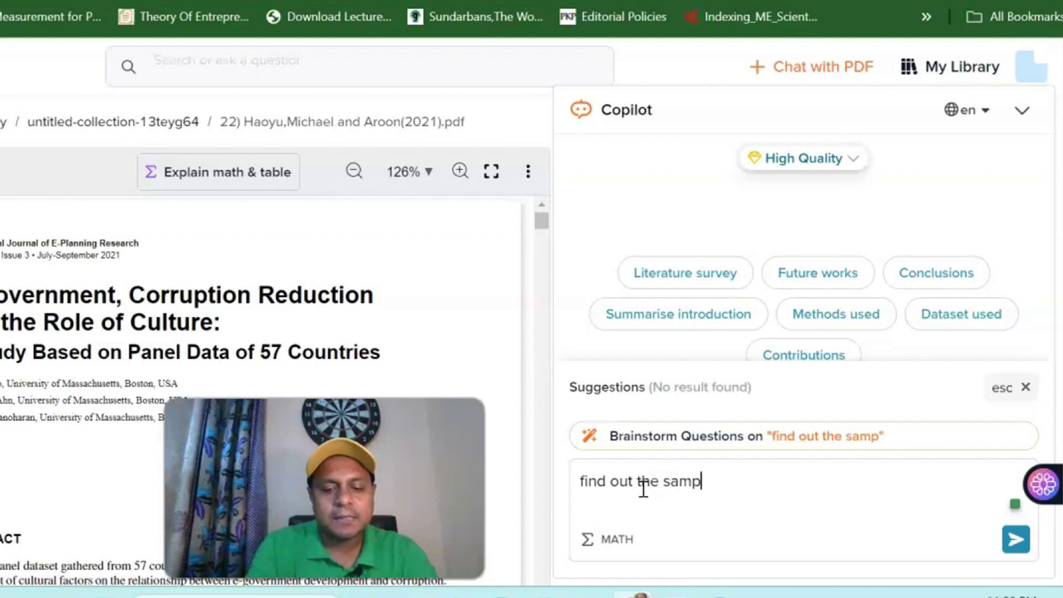
pyautogui.write('le size and')
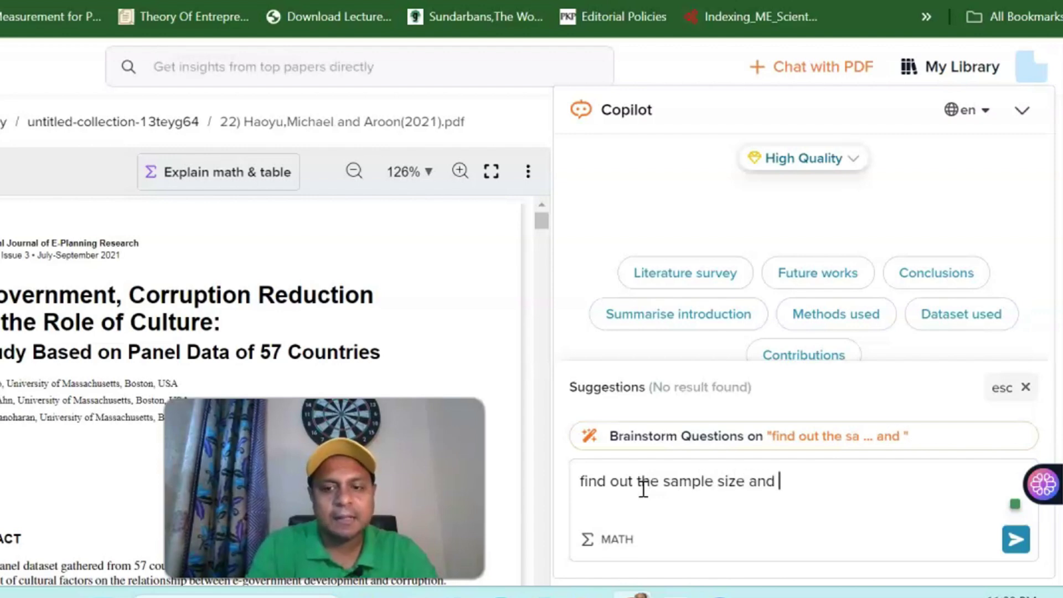
pyautogui.write(' correlation value')
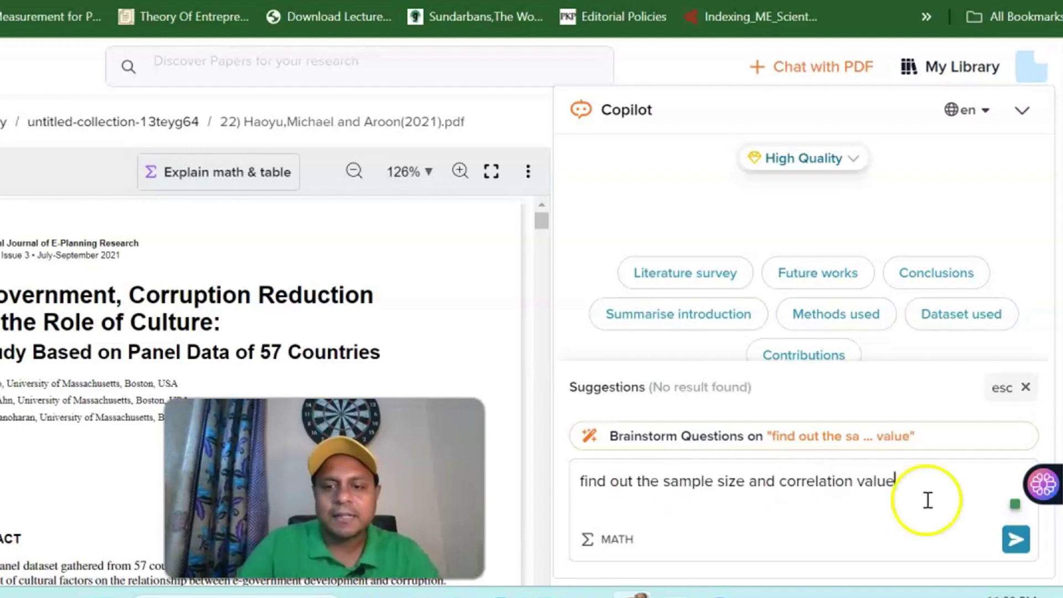
pyautogui.click(1016, 540)
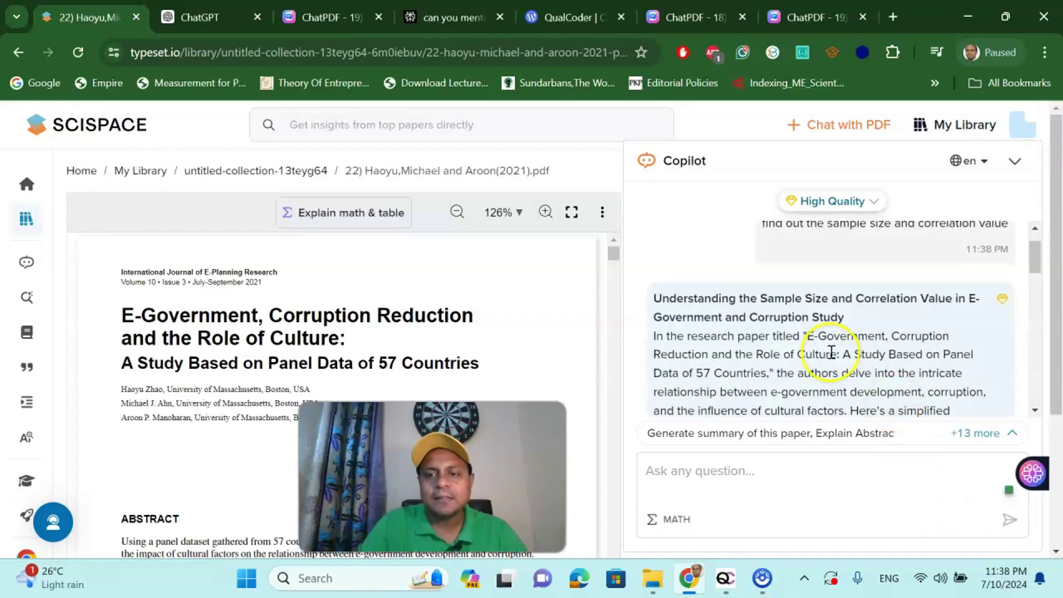
# Read Copilot's answer (57 countries; weak, positive correlation), then go to the ChatGPT tab
pyautogui.scroll(-2, 831, 352)
pyautogui.scroll(-2, 775, 346)
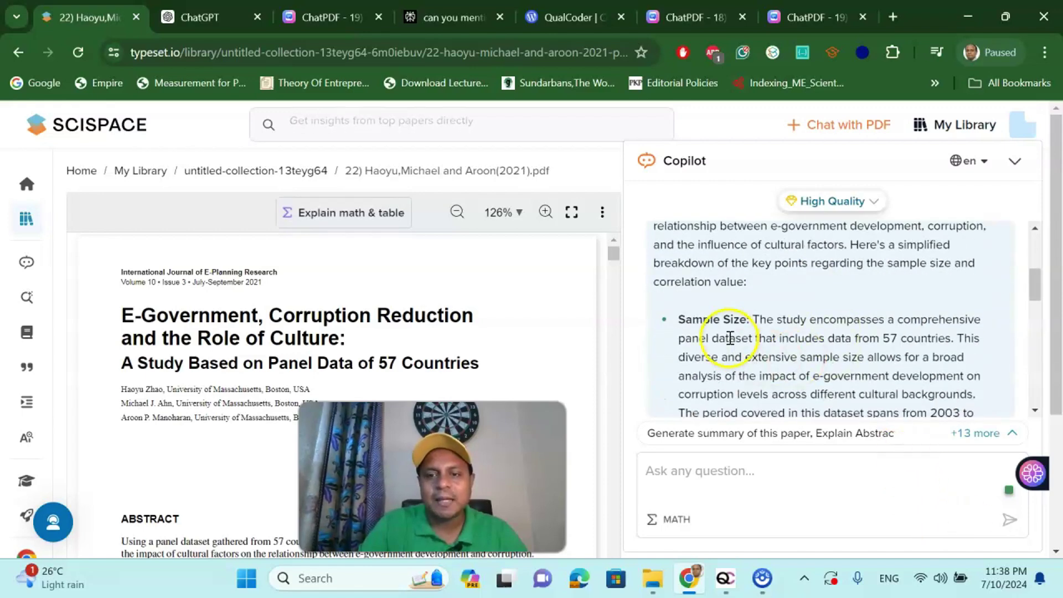
pyautogui.scroll(4, 723, 332)
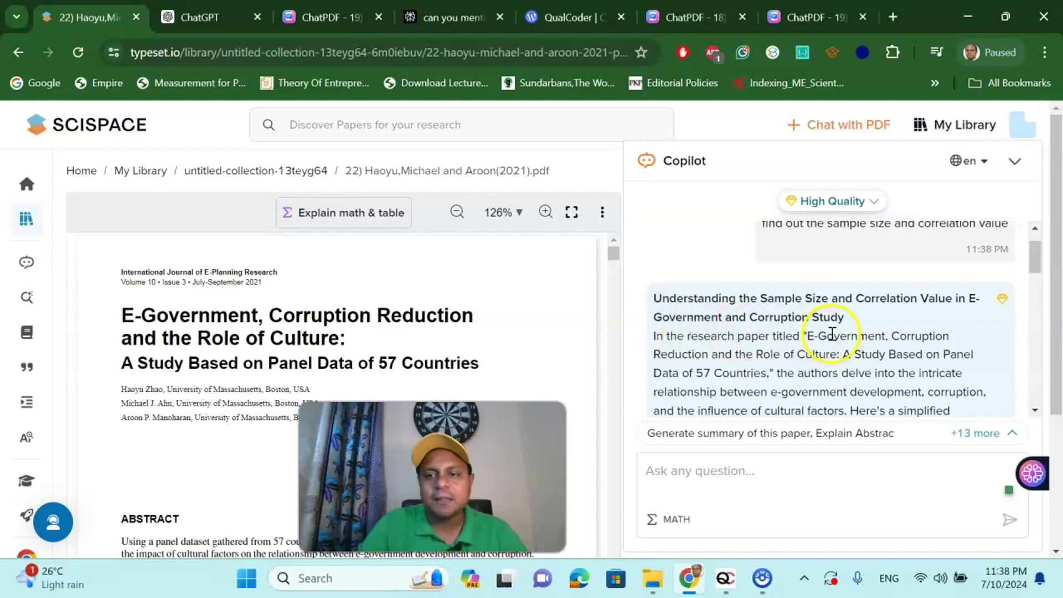
pyautogui.scroll(-2, 783, 332)
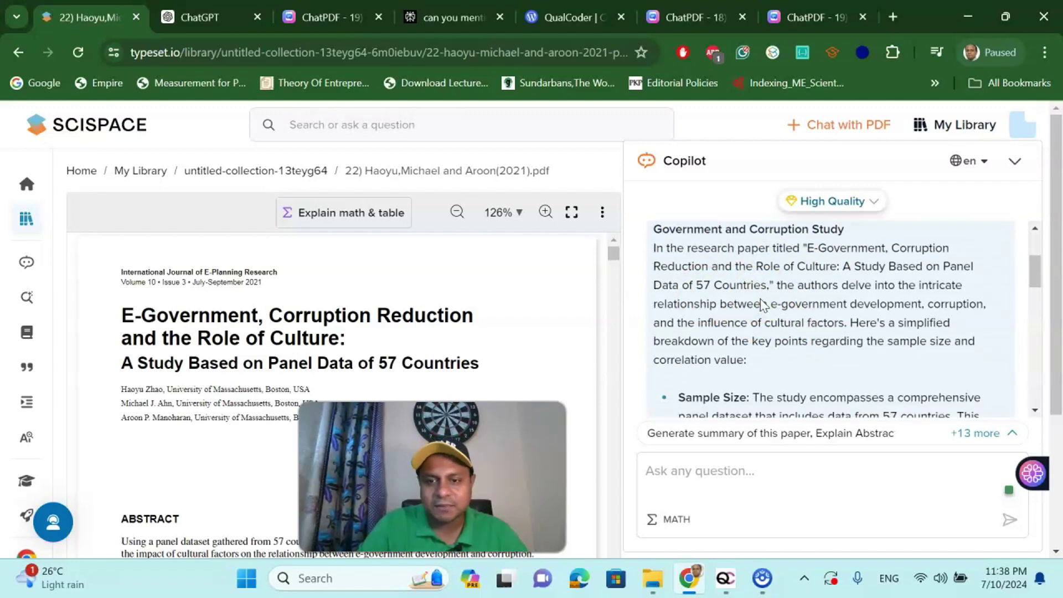
pyautogui.scroll(-2, 763, 305)
pyautogui.scroll(-2, 779, 330)
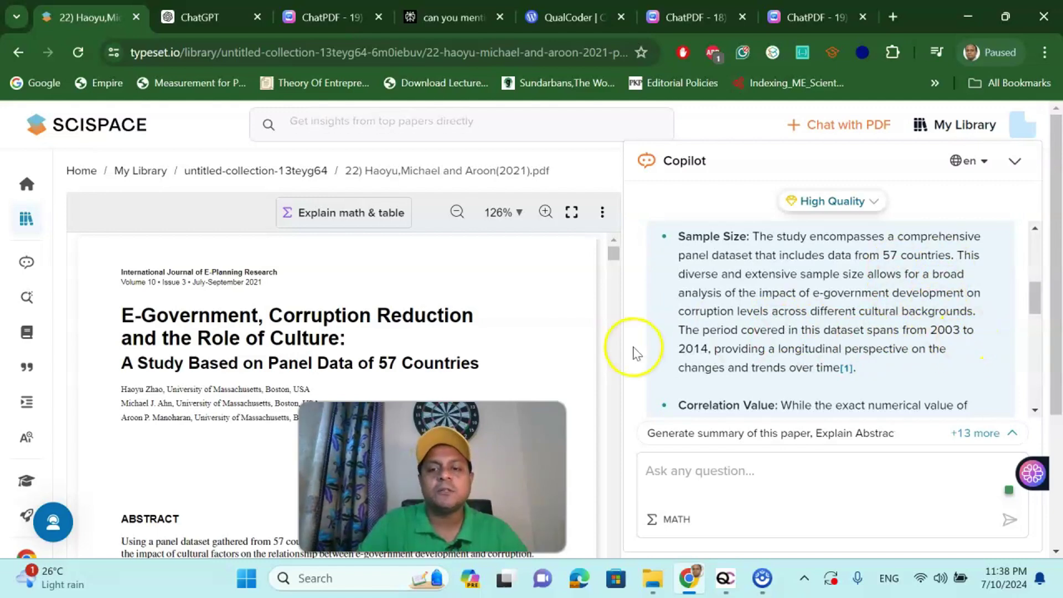
pyautogui.scroll(-2, 772, 372)
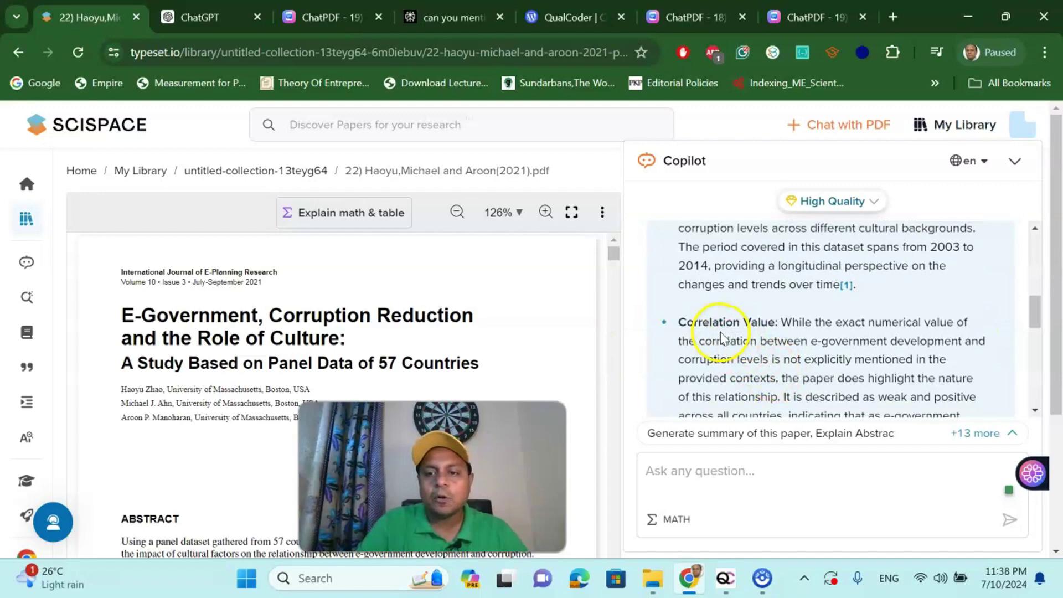
pyautogui.scroll(-2, 736, 341)
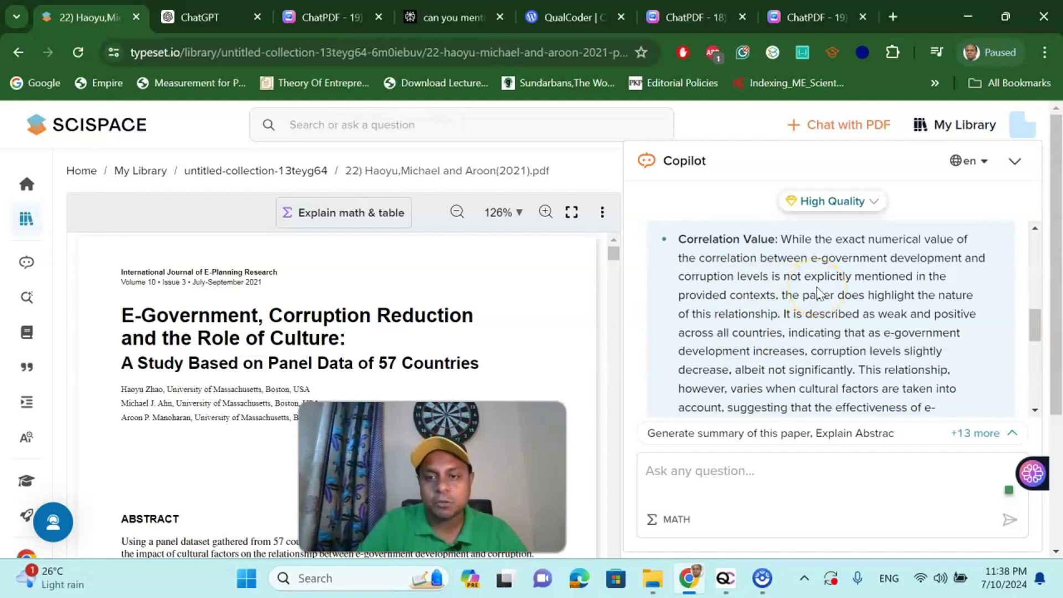
pyautogui.scroll(-6, 819, 294)
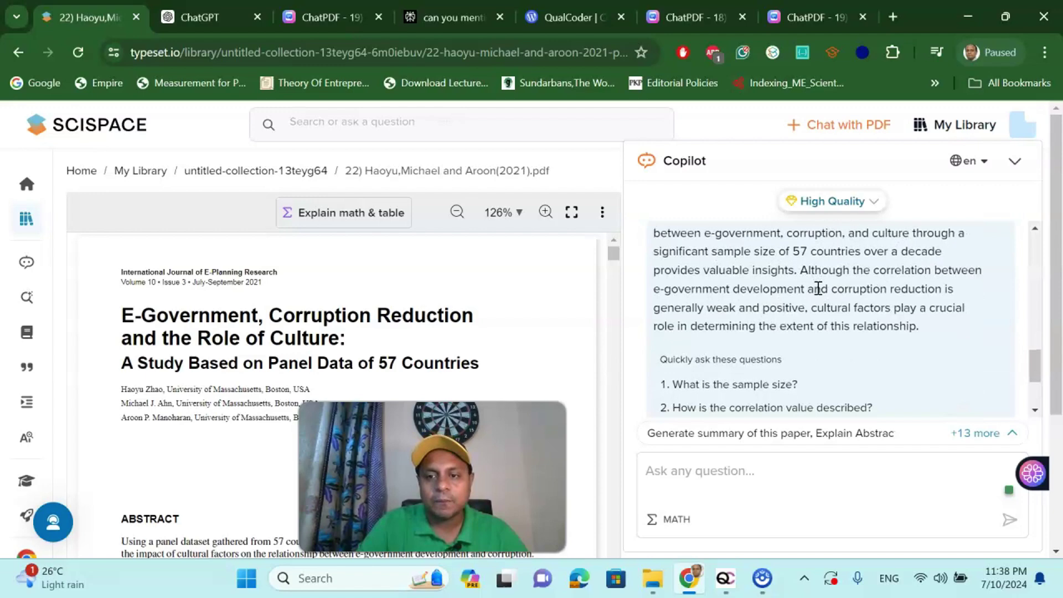
pyautogui.scroll(2, 833, 296)
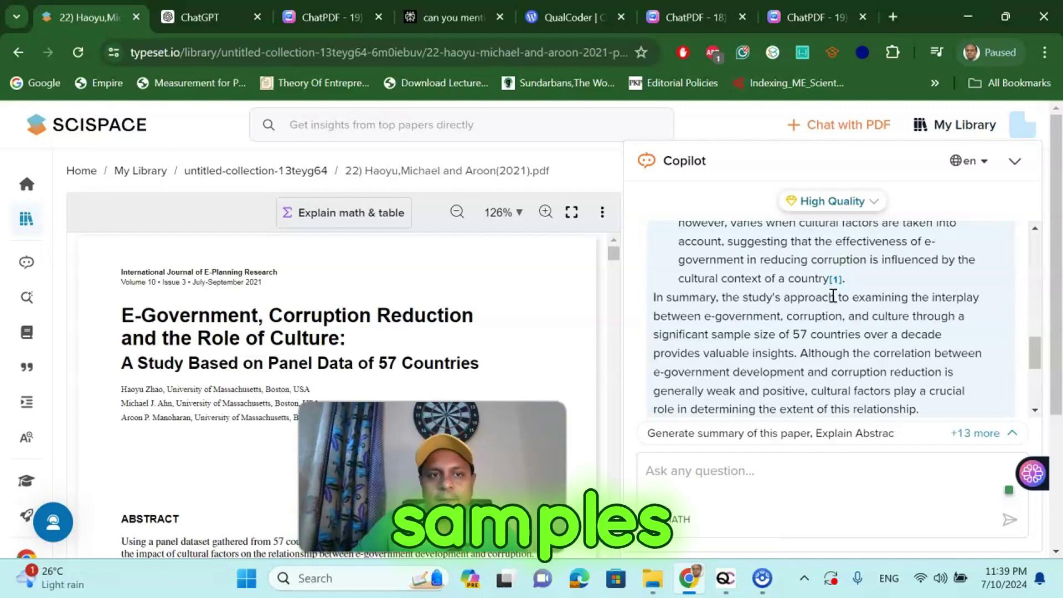
pyautogui.click(199, 18)
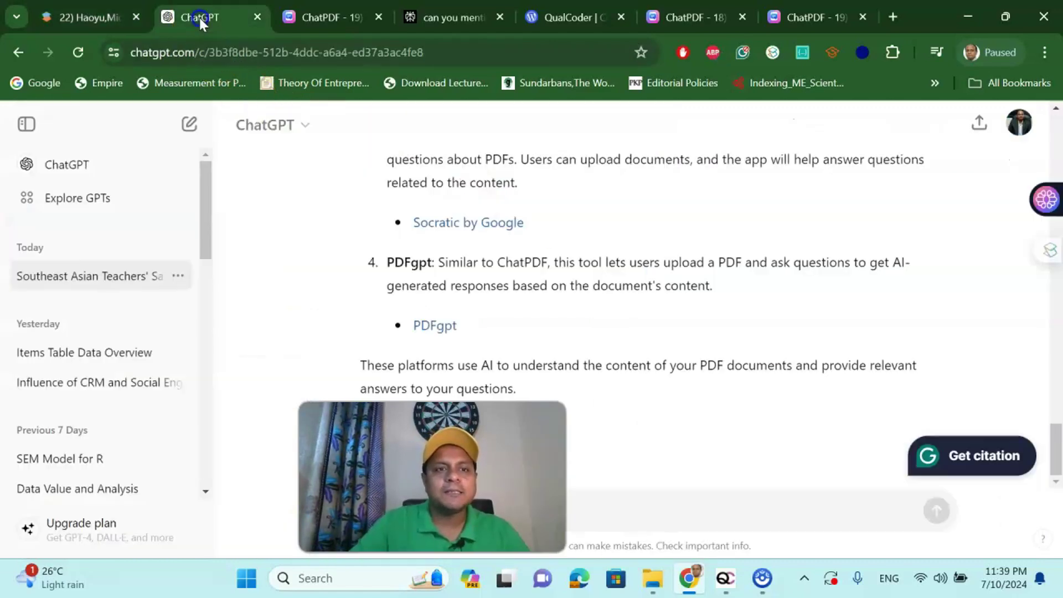
# Start a new ChatGPT chat and attach 15) Nam (2018).pdf from My_paper_meta's correlation folder
pyautogui.click(68, 165)
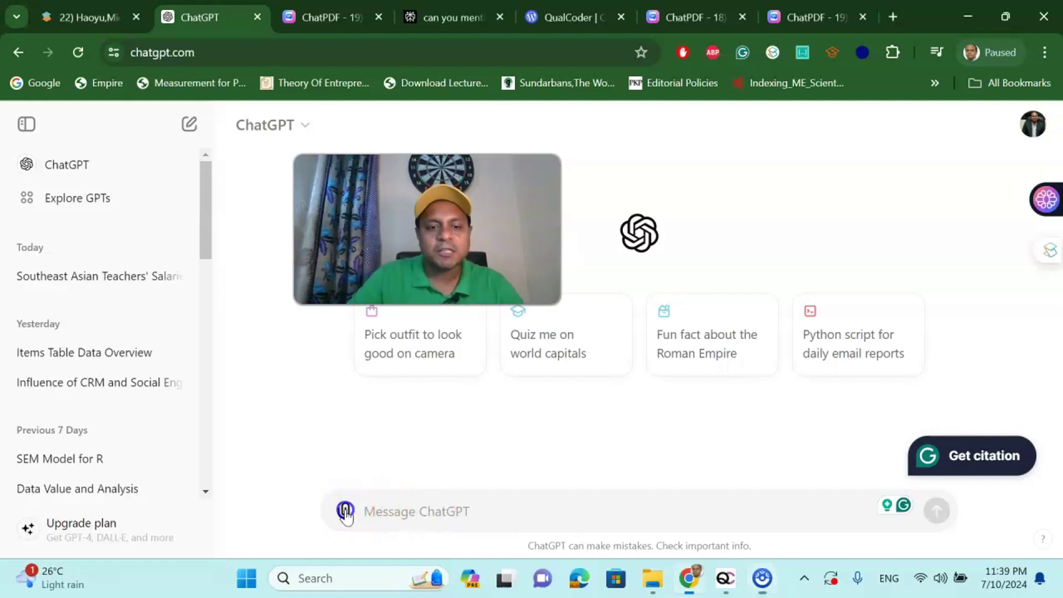
pyautogui.click(344, 511)
pyautogui.click(359, 480)
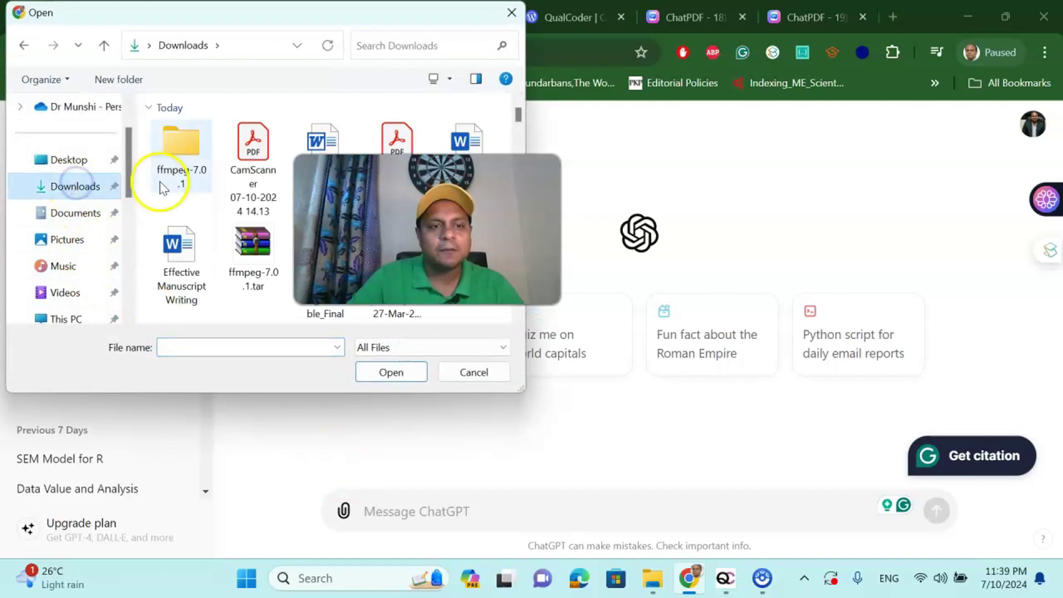
pyautogui.scroll(-6, 191, 186)
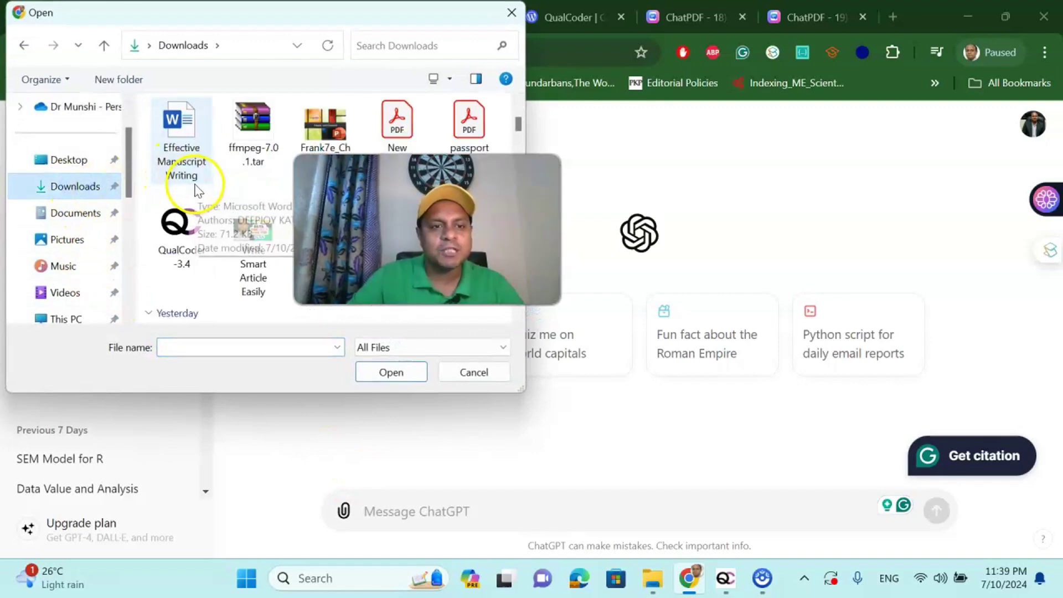
pyautogui.doubleClick(179, 173)
pyautogui.scroll(-6, 185, 188)
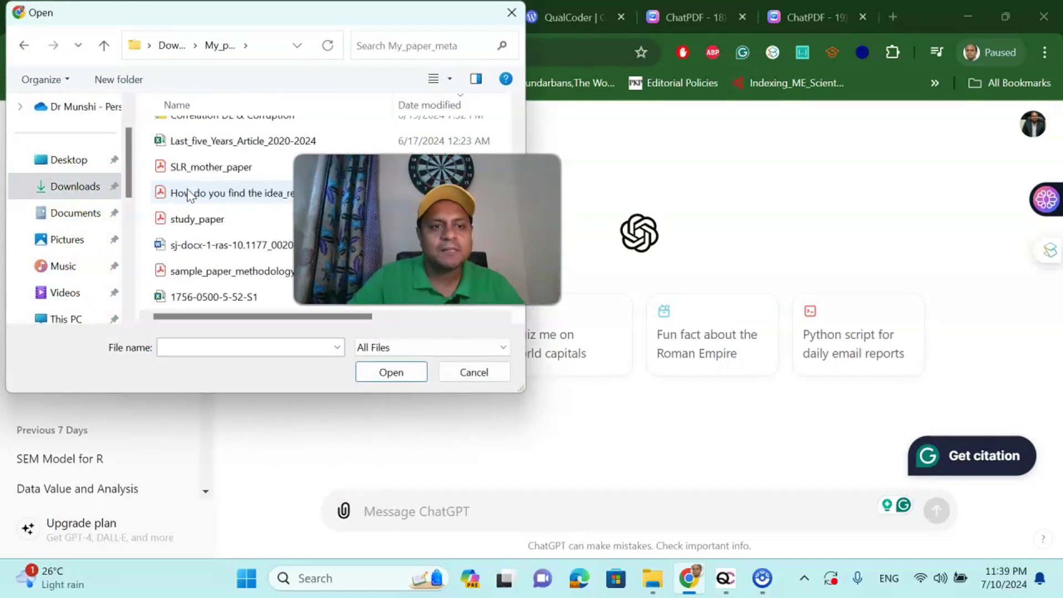
pyautogui.doubleClick(201, 297)
pyautogui.scroll(-3, 233, 203)
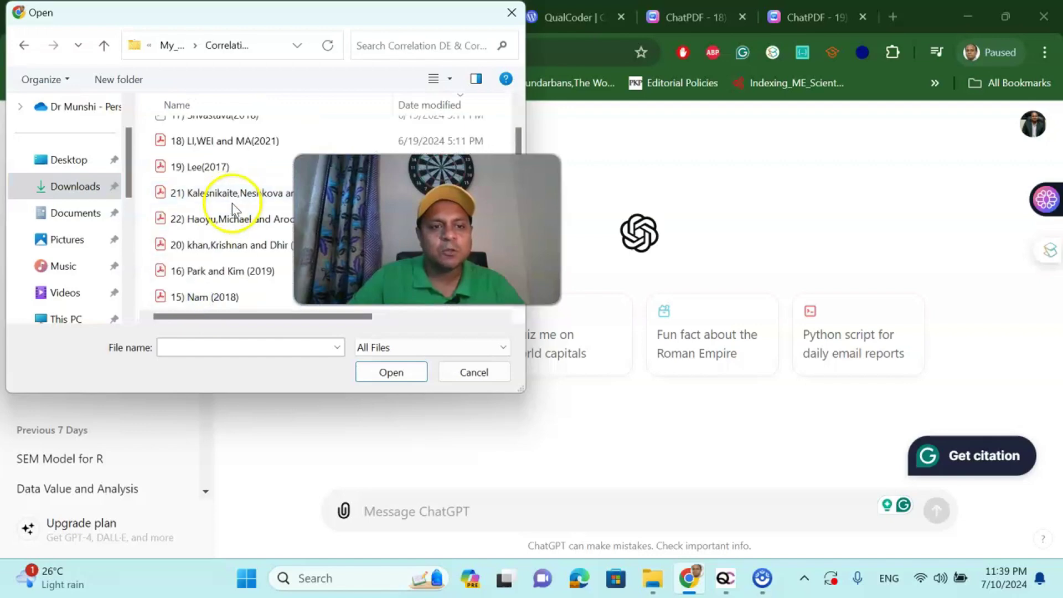
pyautogui.click(222, 219)
pyautogui.click(379, 370)
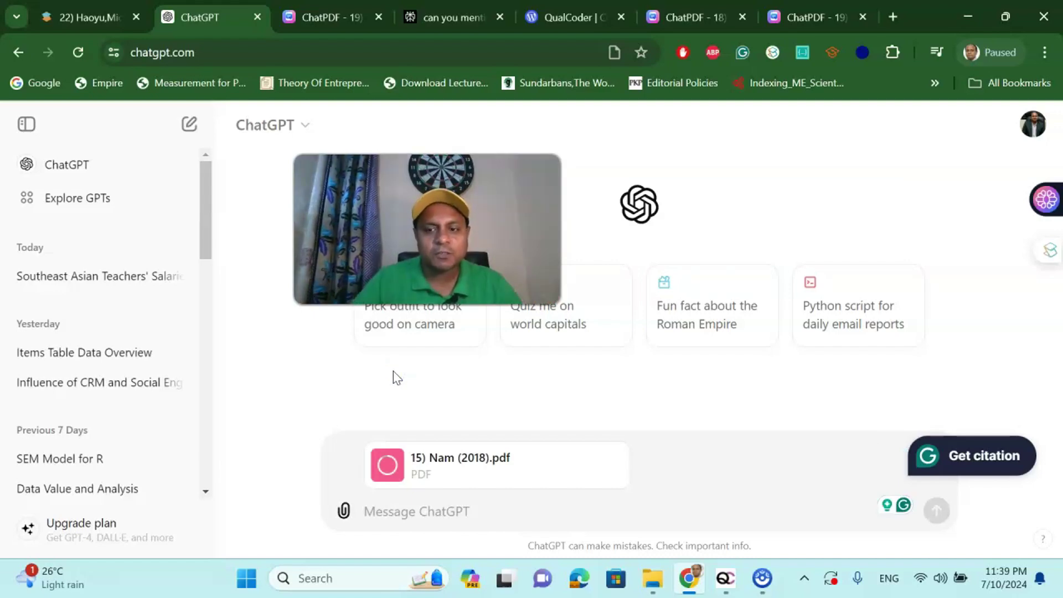
# Ask ChatGPT to find the sample size and correlation values from the attached Nam (2018) article
pyautogui.click(401, 519)
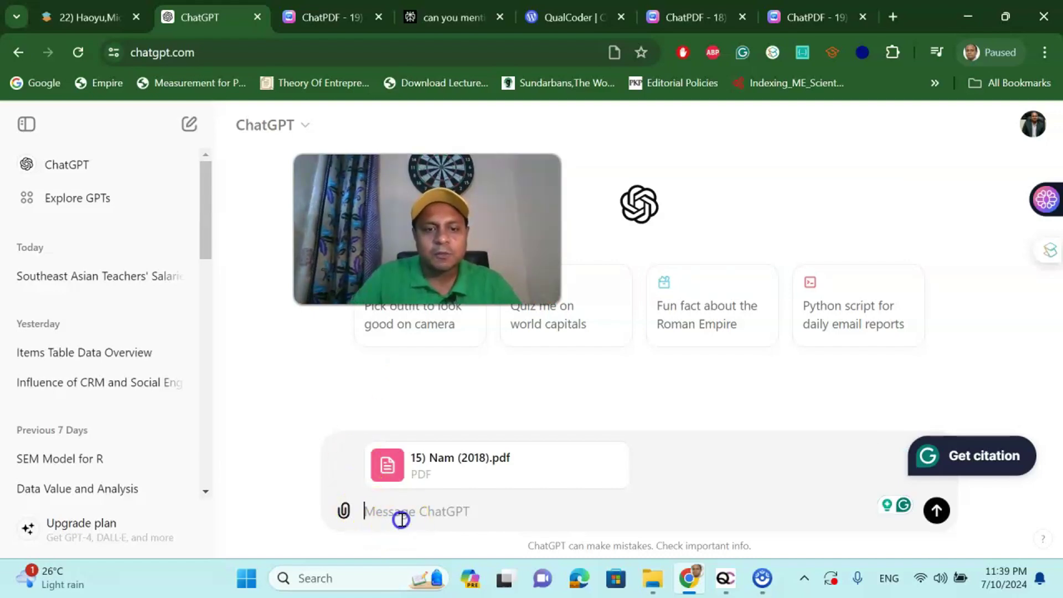
pyautogui.write('can')
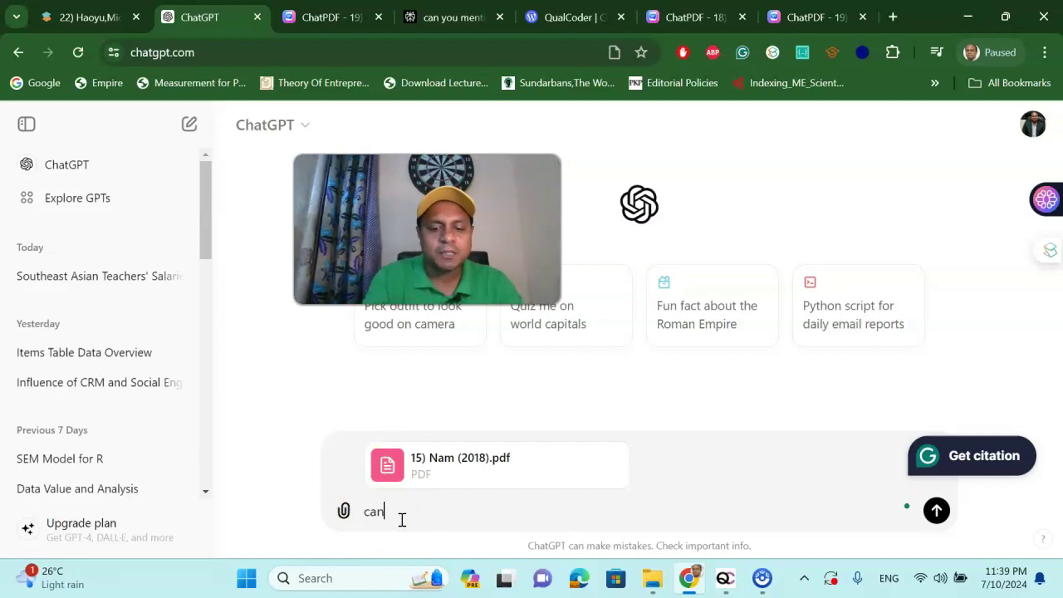
pyautogui.write(' you find th s')
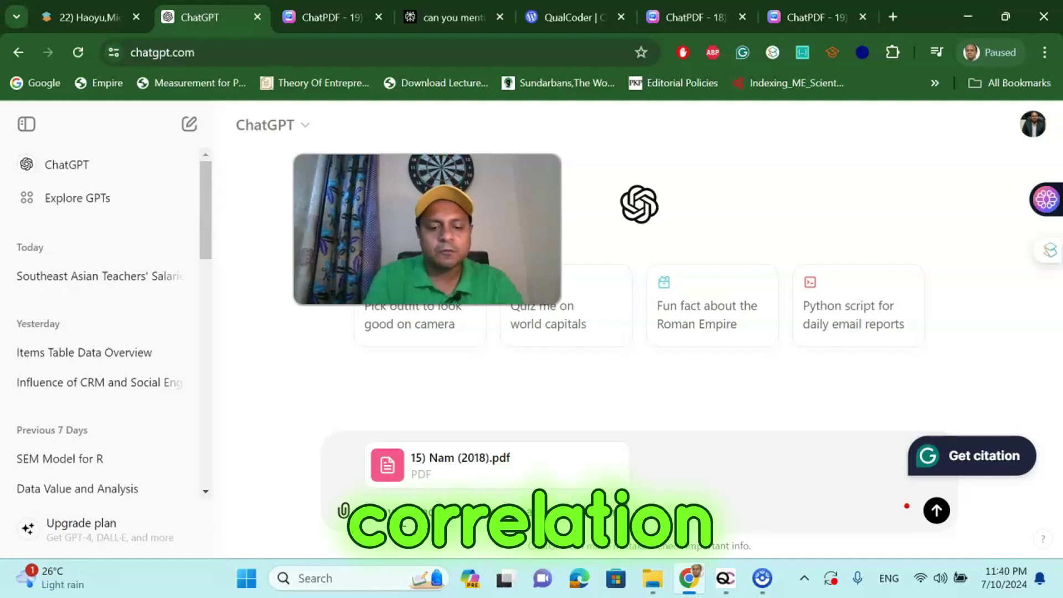
pyautogui.write('value')
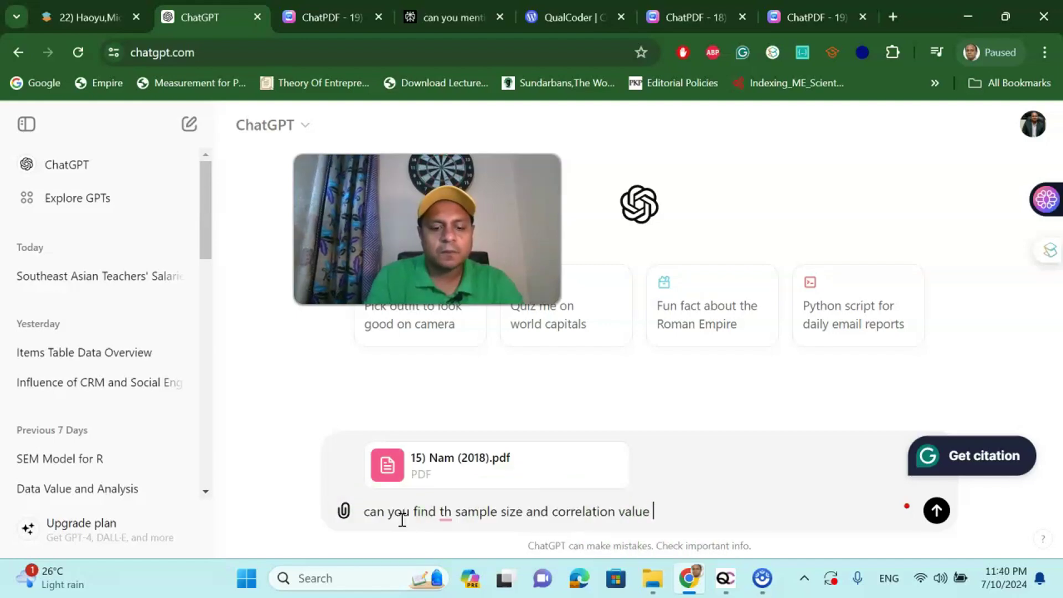
pyautogui.write(' from this')
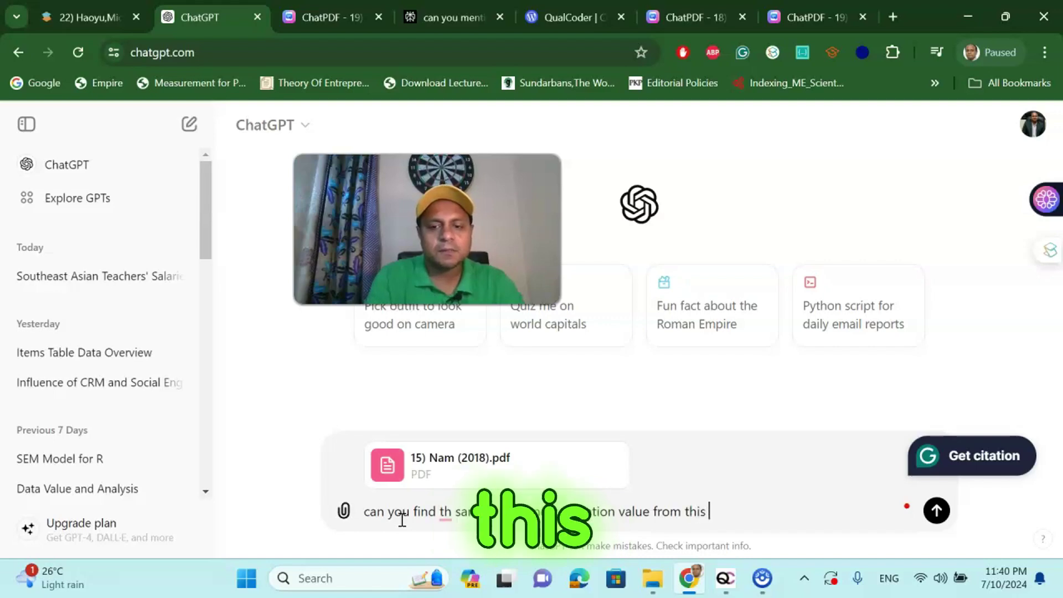
pyautogui.write(' article')
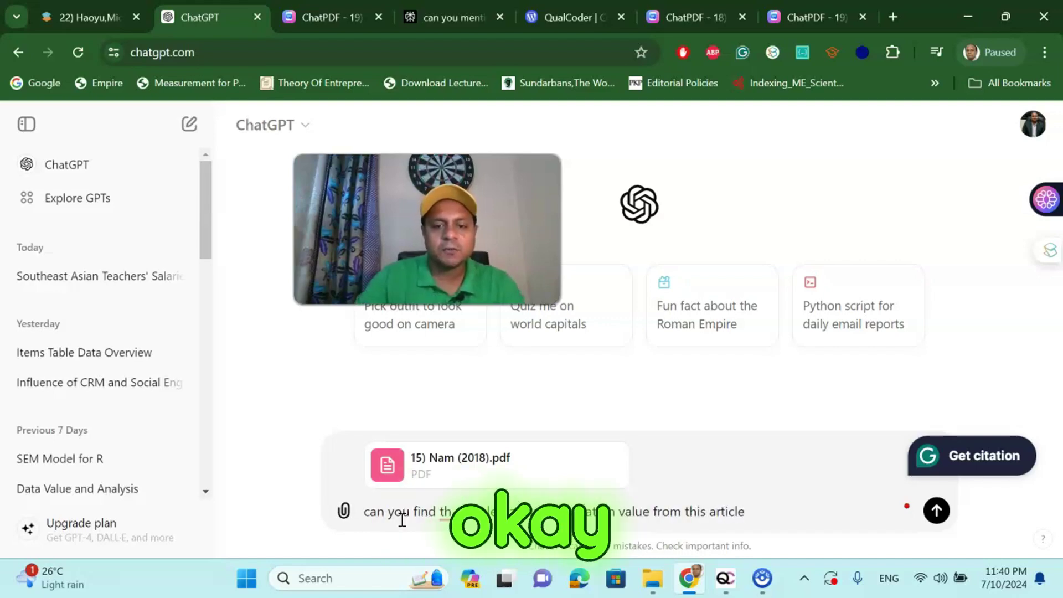
pyautogui.click(452, 519)
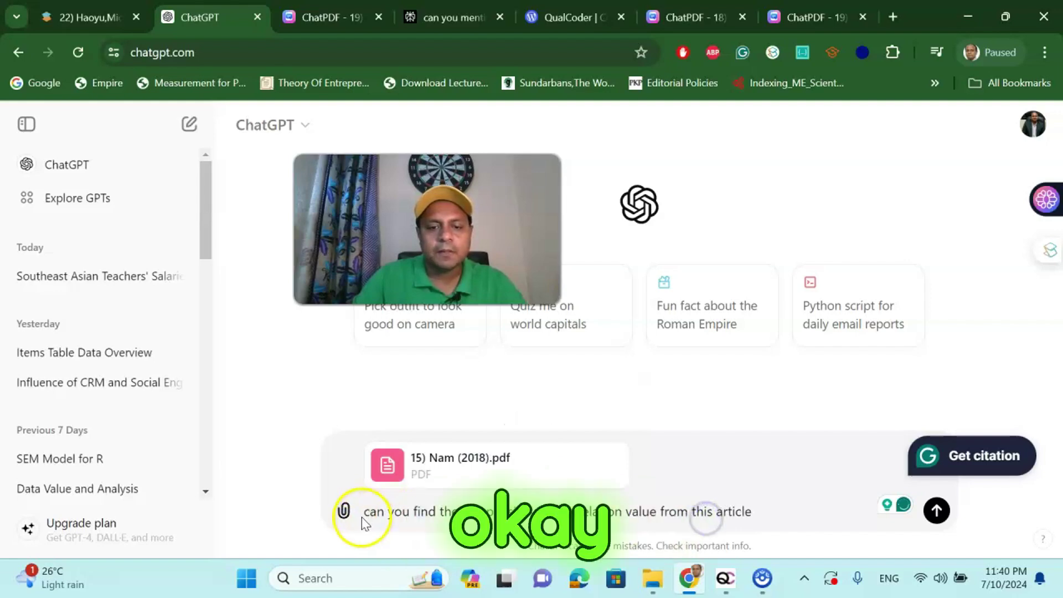
pyautogui.moveTo(368, 514); pyautogui.dragTo(799, 510)
pyautogui.hotkey('ctrl', 'c')
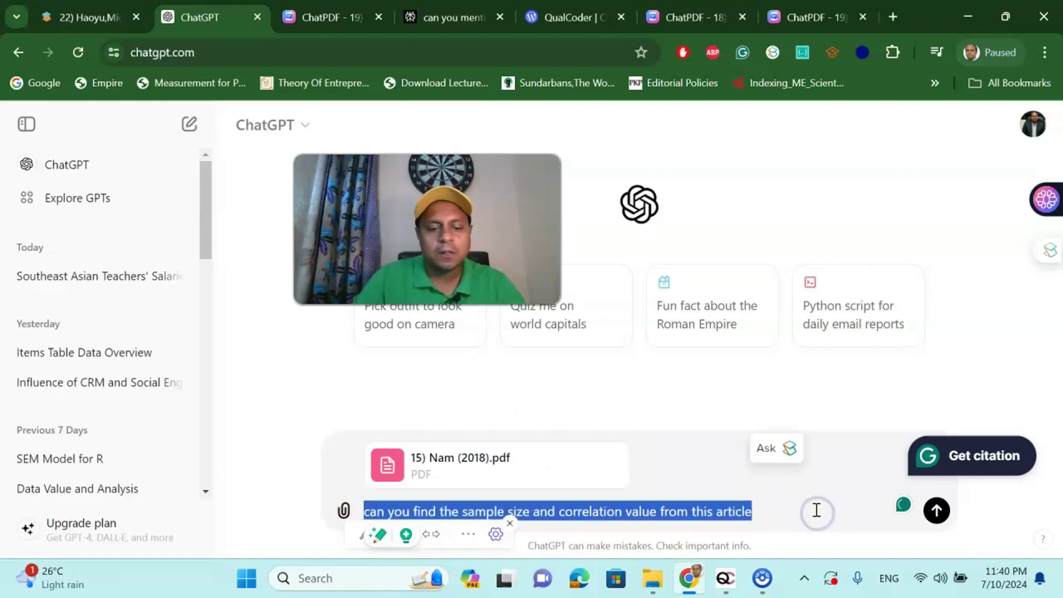
pyautogui.click(936, 510)
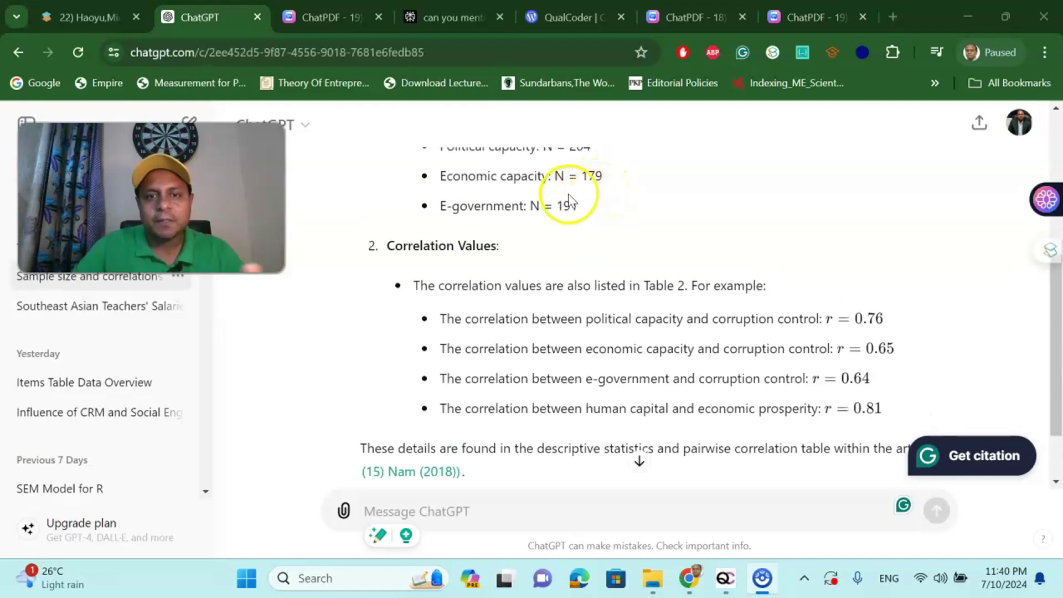
pyautogui.scroll(-2, 560, 202)
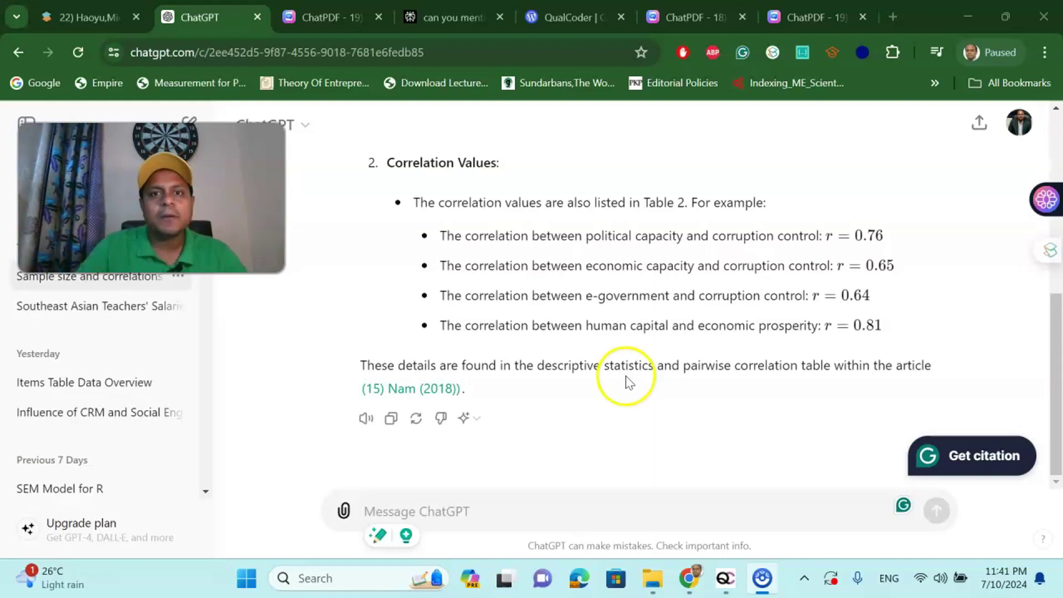
# In Perplexity, attach 15) Nam (2018) and submit the pasted sample size and correlation question
pyautogui.click(435, 22)
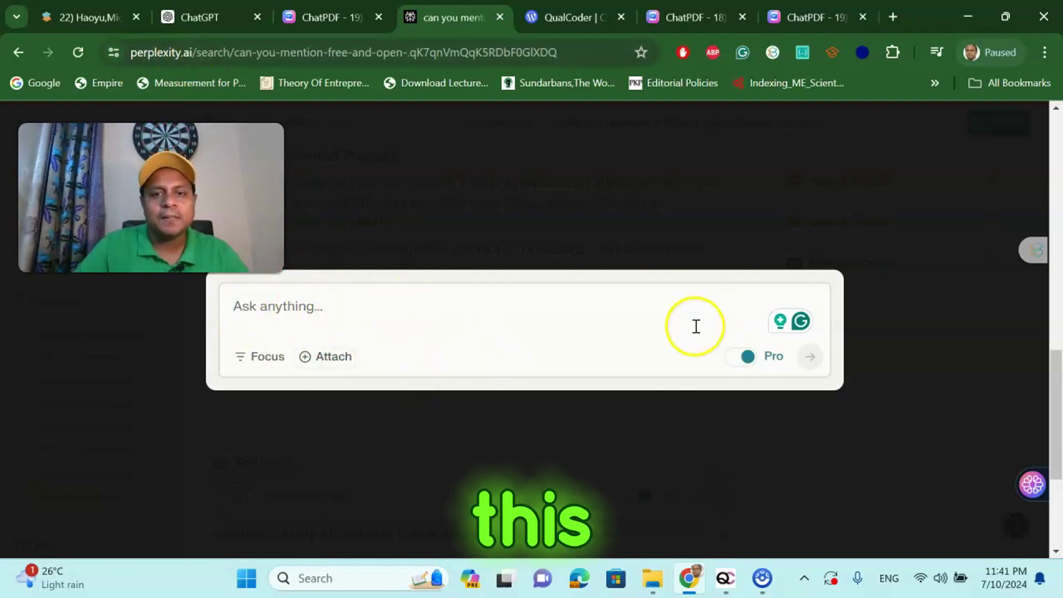
pyautogui.click(309, 356)
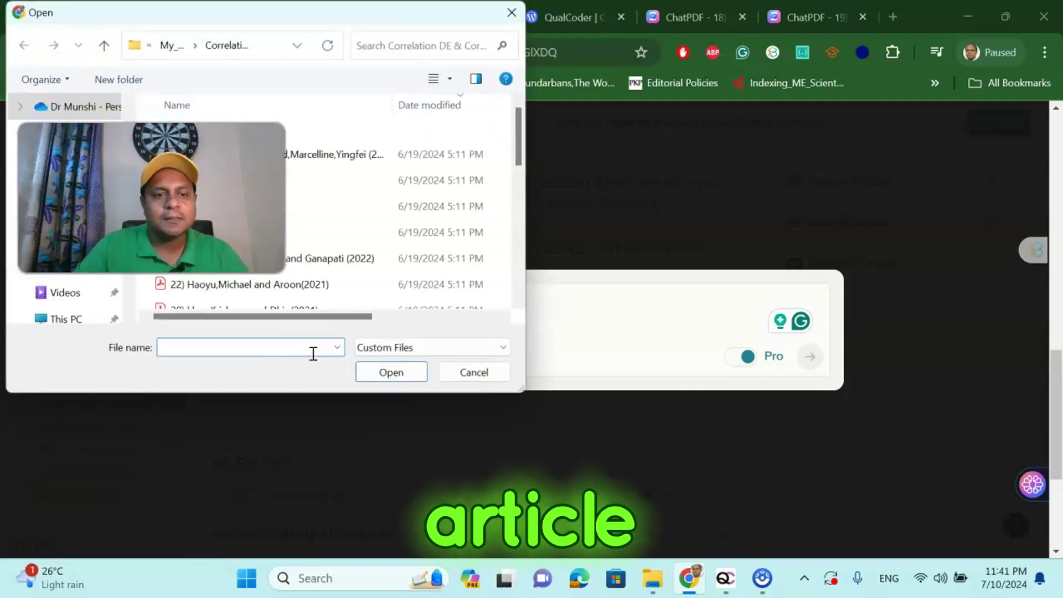
pyautogui.scroll(-1, 351, 276)
pyautogui.click(231, 297)
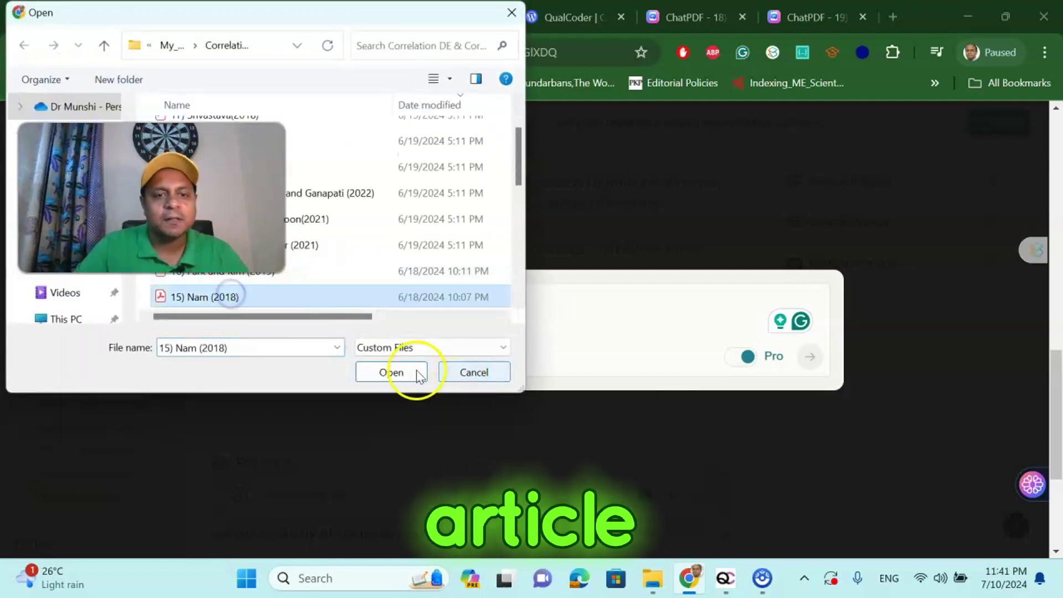
pyautogui.click(399, 366)
pyautogui.click(292, 306)
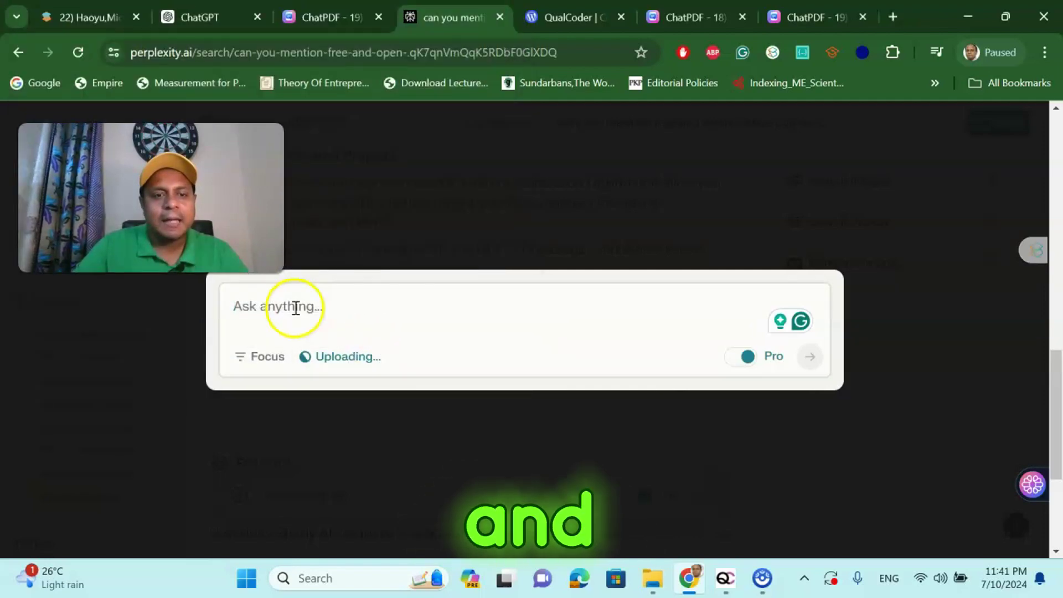
pyautogui.hotkey('ctrl', 'v')
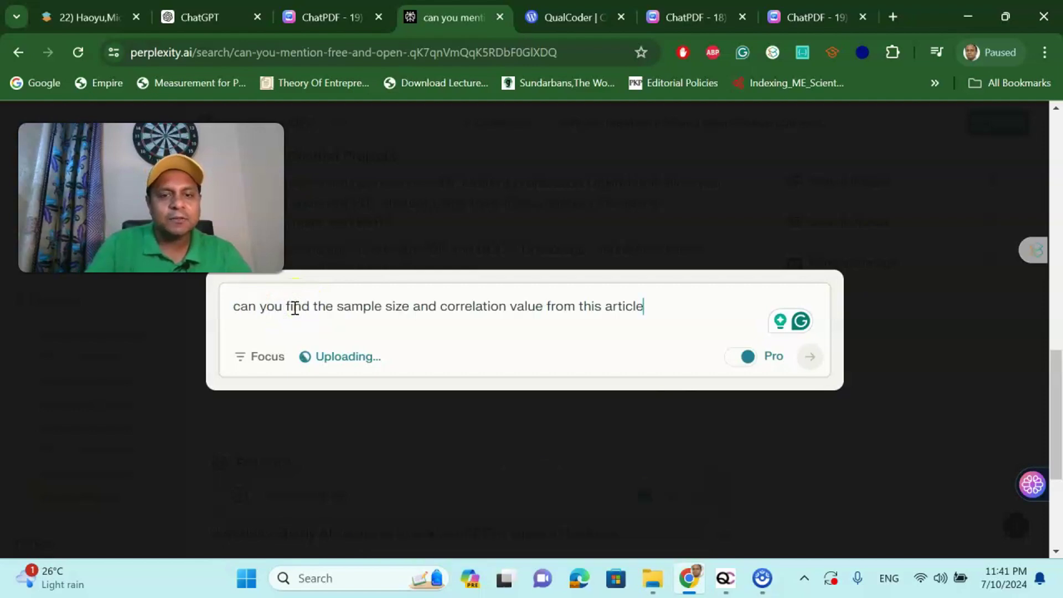
pyautogui.click(810, 359)
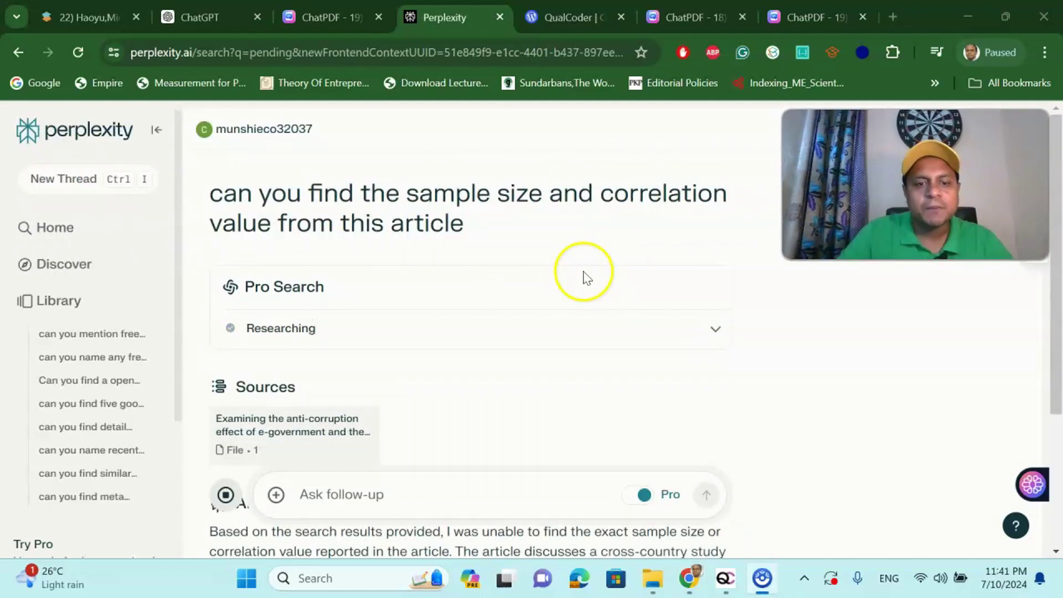
# Read Perplexity's answer, which finds no specific sample size or correlation values in the article
pyautogui.scroll(-1, 584, 275)
pyautogui.scroll(-1, 582, 277)
pyautogui.scroll(-1, 214, 249)
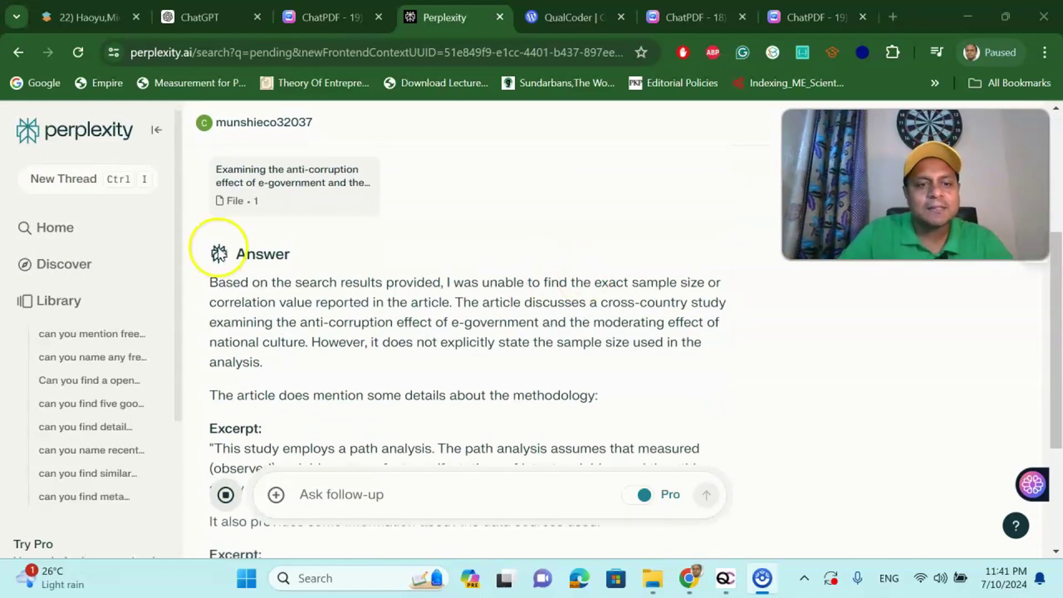
pyautogui.scroll(-1, 320, 268)
pyautogui.scroll(-2, 321, 268)
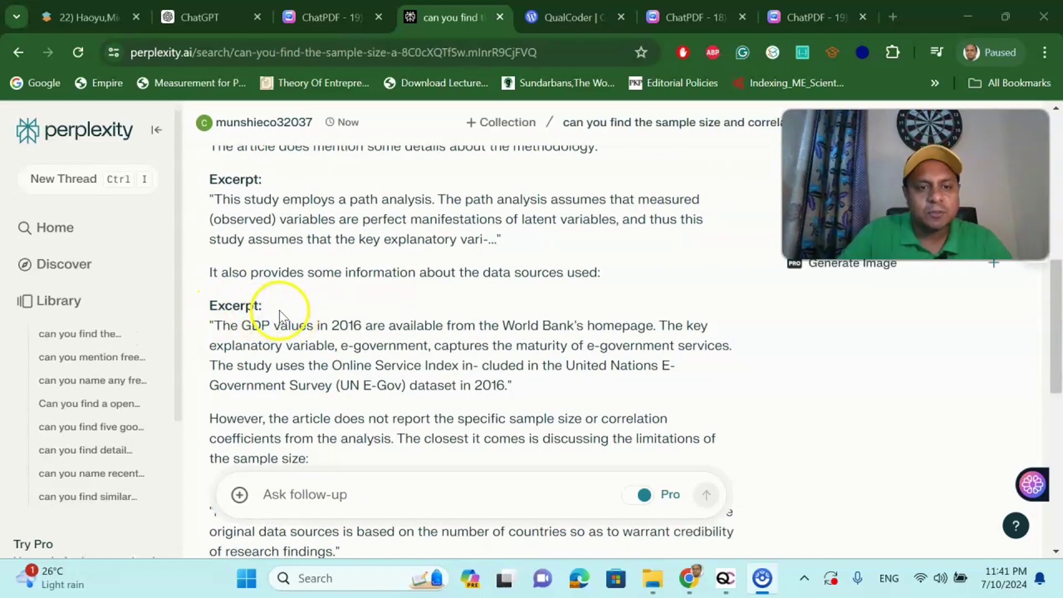
pyautogui.scroll(-4, 321, 316)
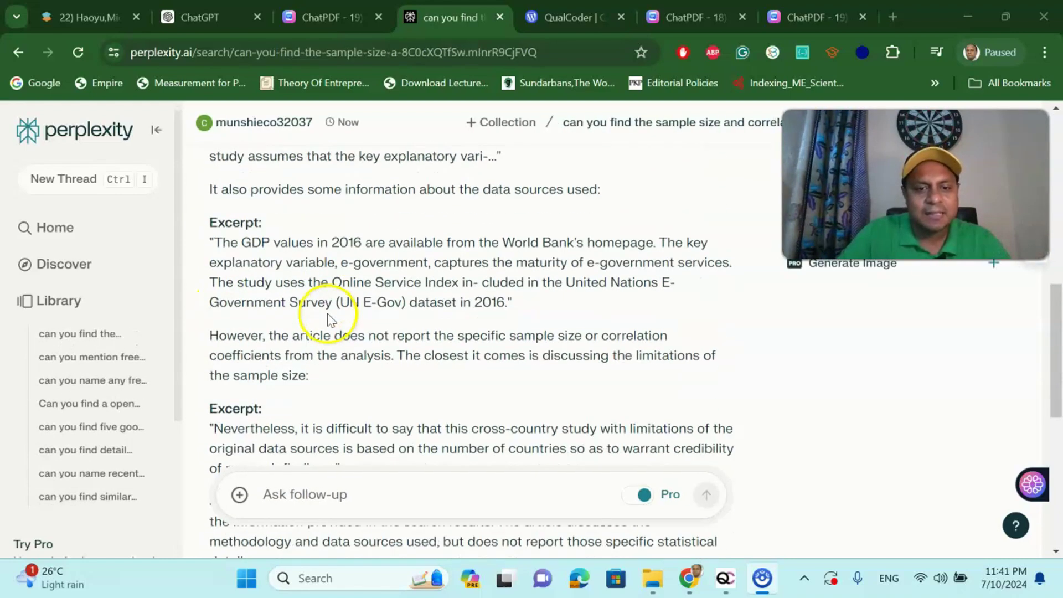
pyautogui.scroll(6, 331, 319)
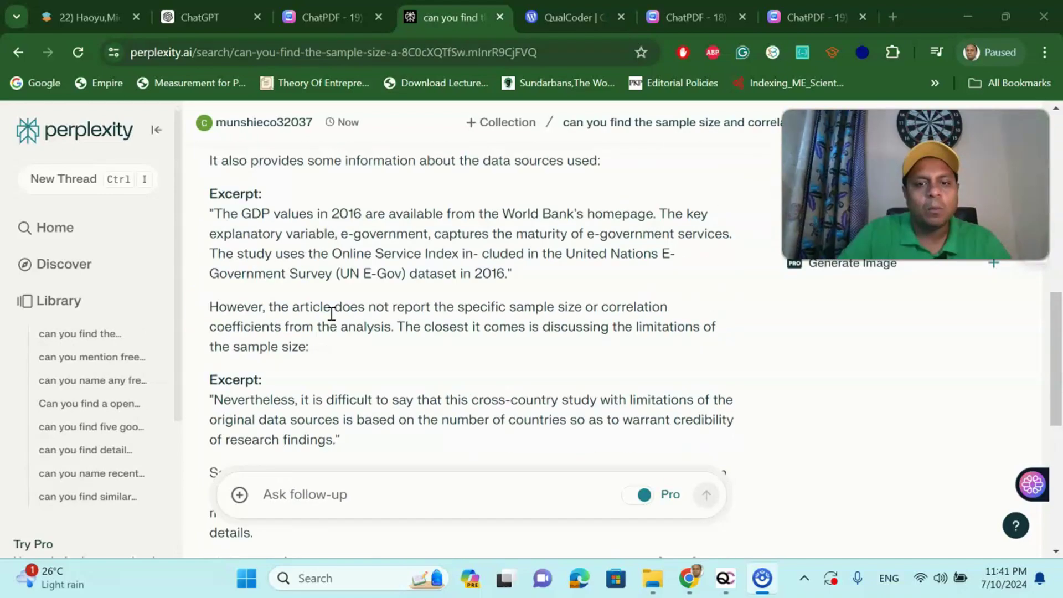
pyautogui.scroll(1, 356, 311)
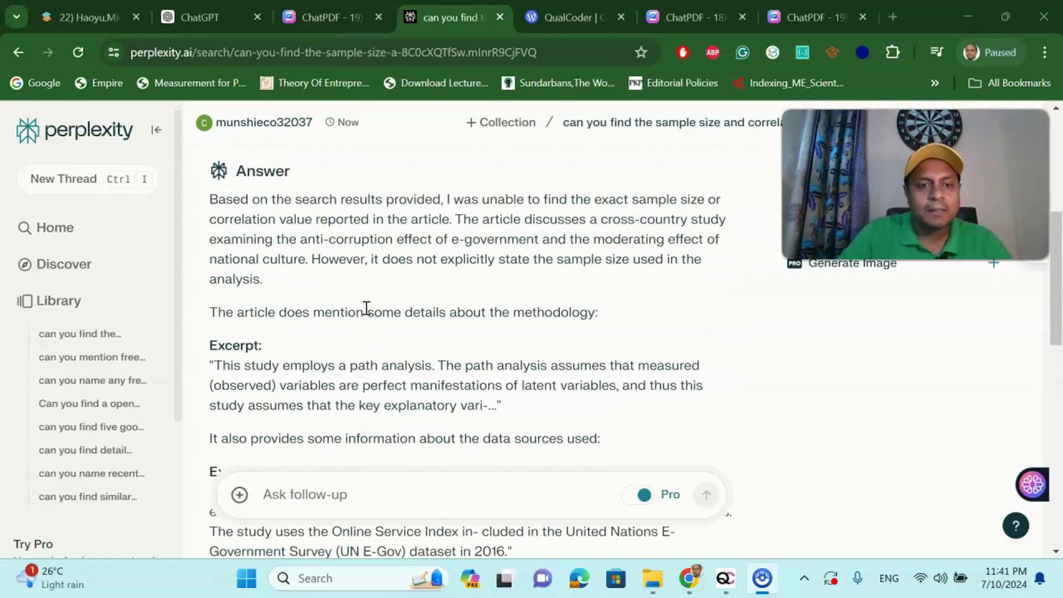
pyautogui.click(386, 305)
pyautogui.scroll(-1, 386, 305)
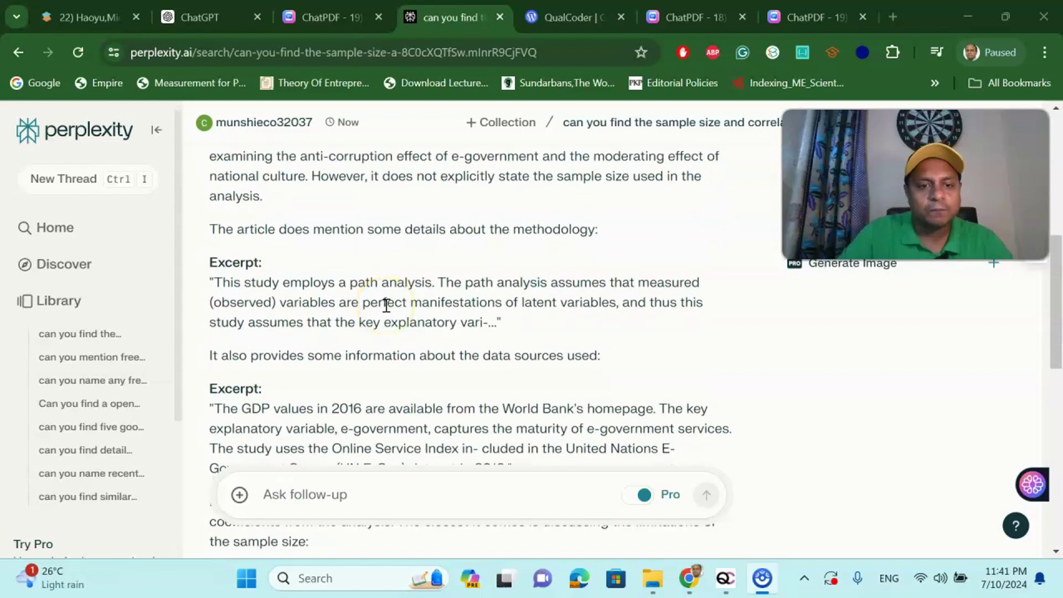
pyautogui.scroll(2, 445, 389)
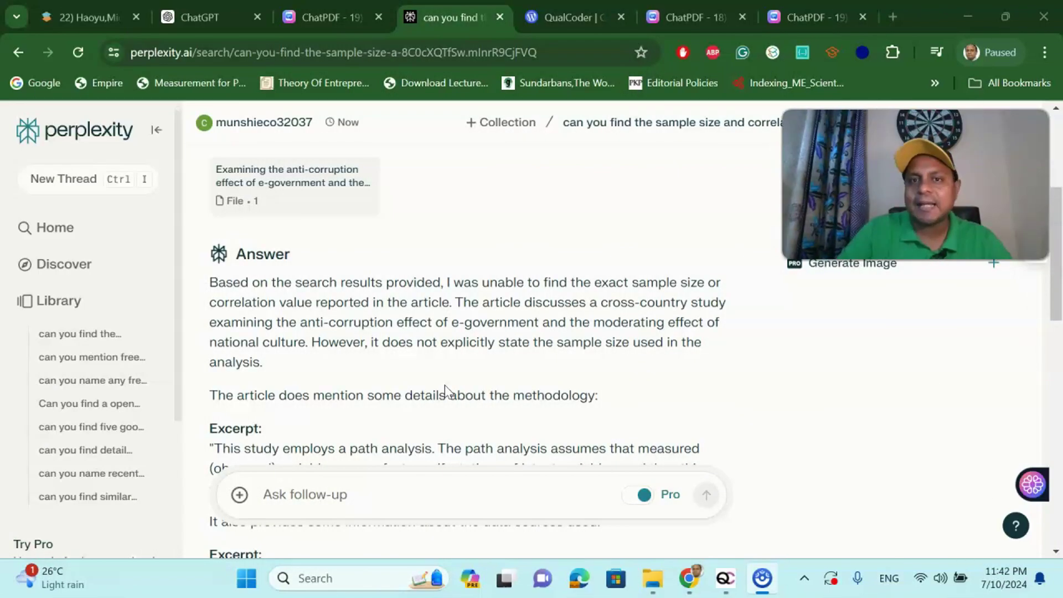
pyautogui.click(445, 389)
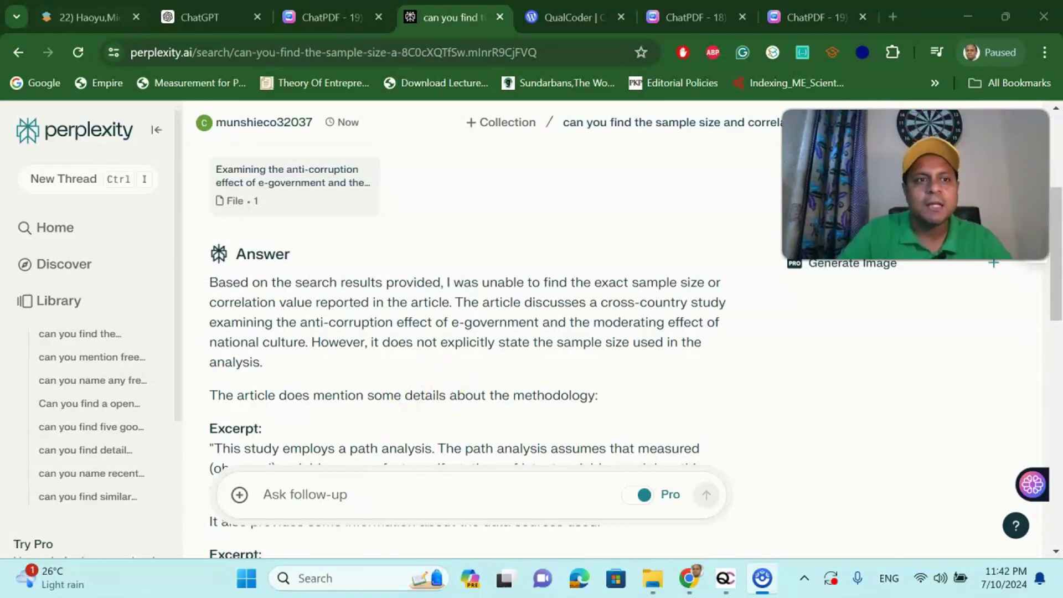
pyautogui.click(89, 17)
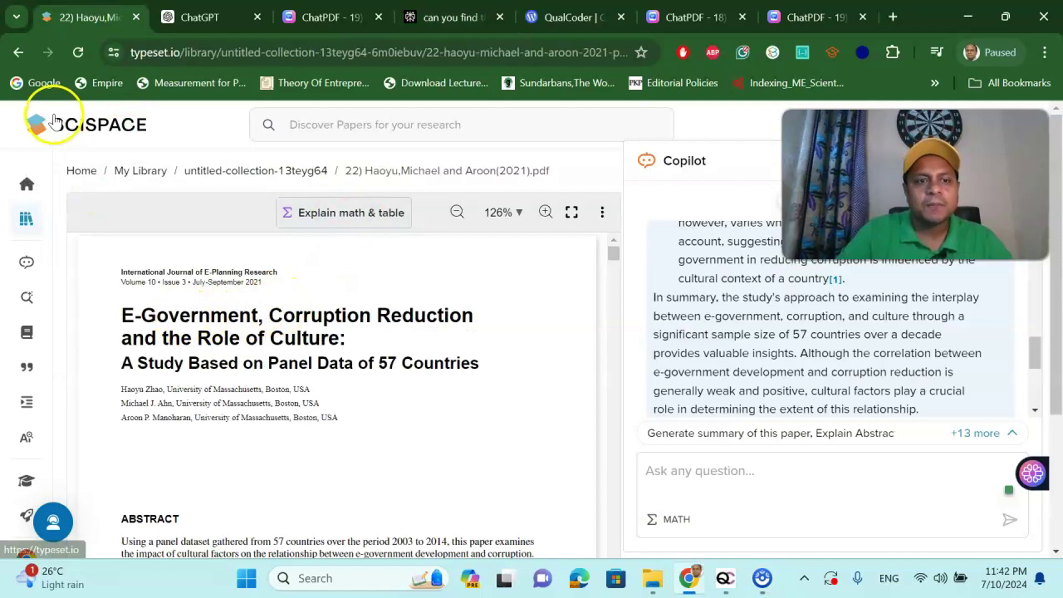
pyautogui.click(208, 21)
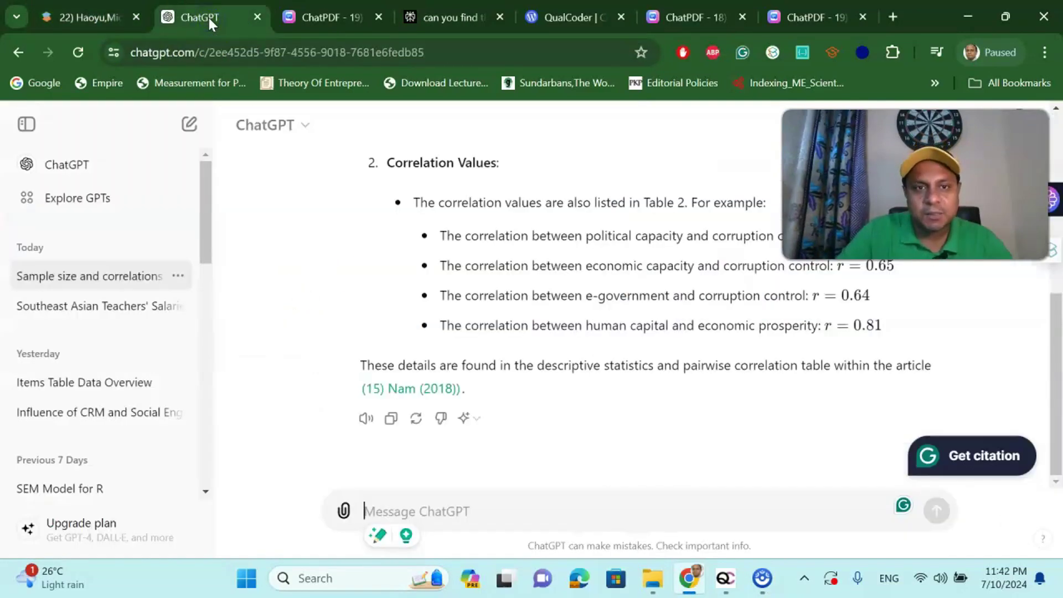
pyautogui.click(349, 15)
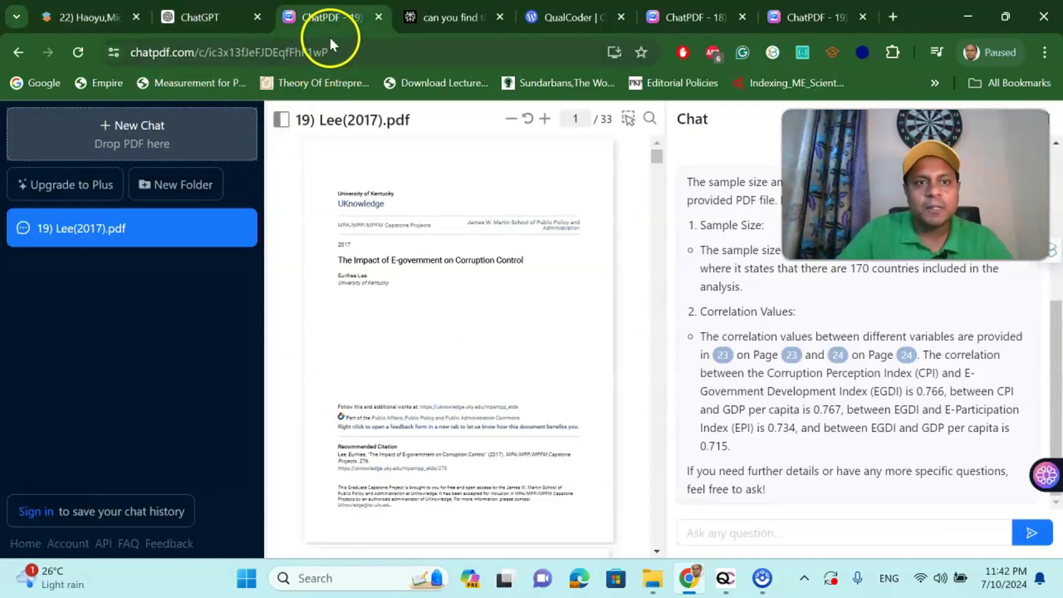
pyautogui.click(435, 19)
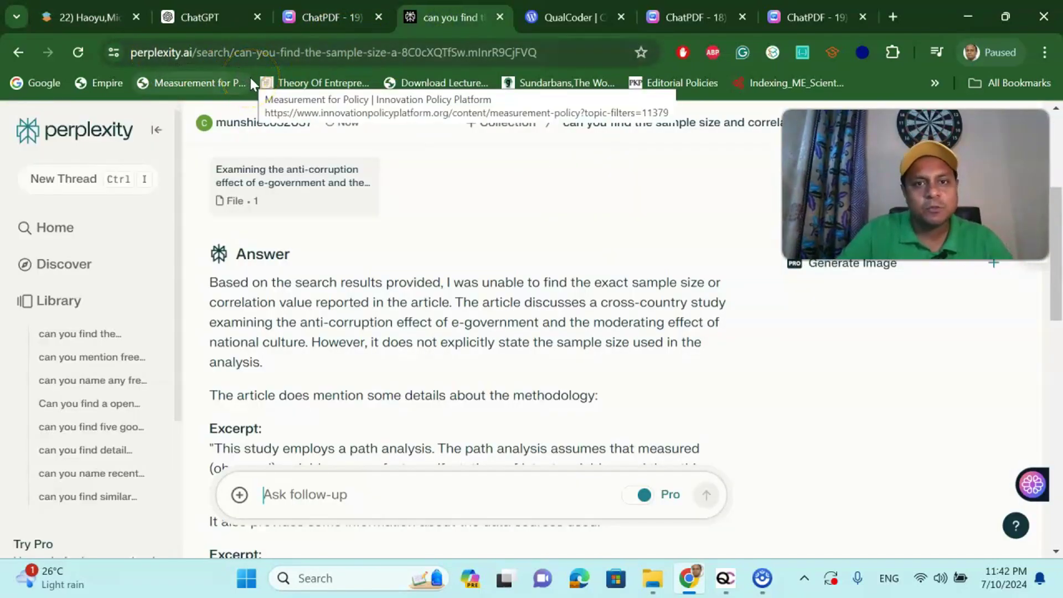
pyautogui.click(495, 212)
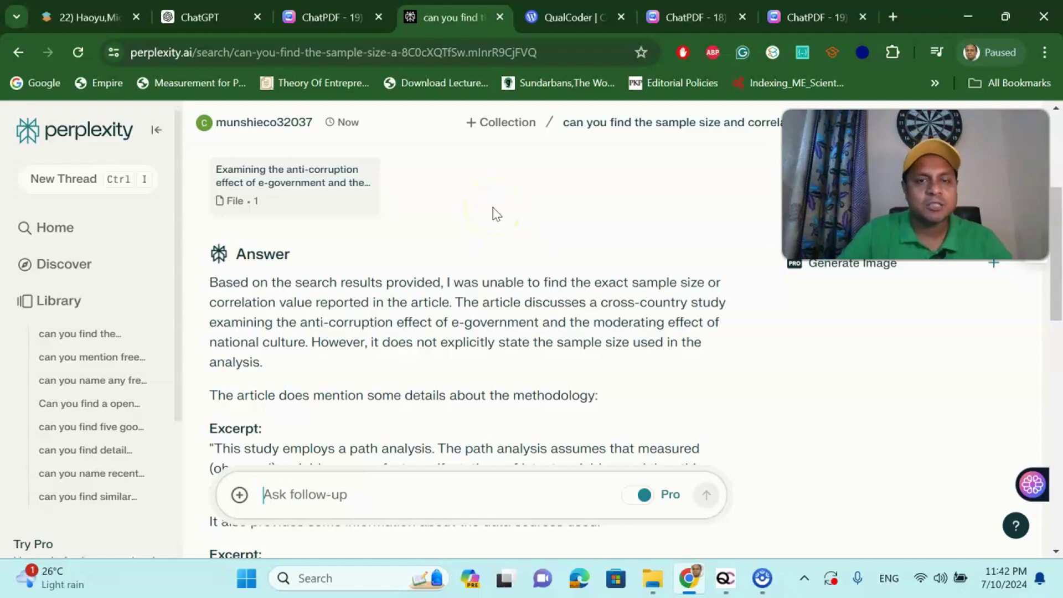